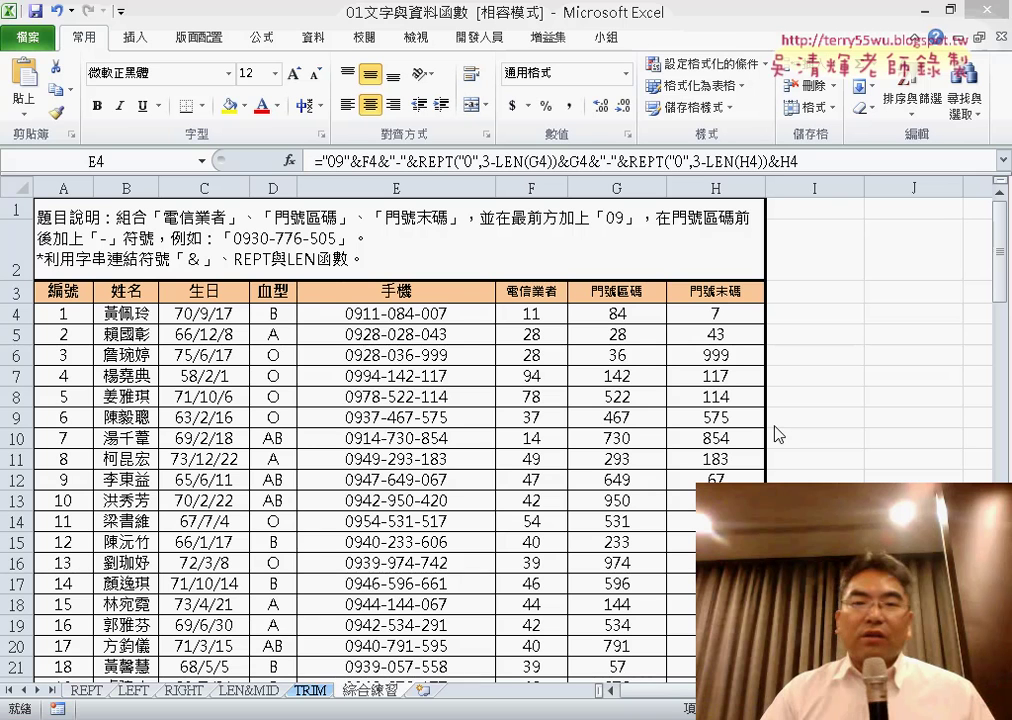
Step: Fill the joined phone-number formula from E4 down the 手機 column to every listed row
drag(494, 324, 403, 668)
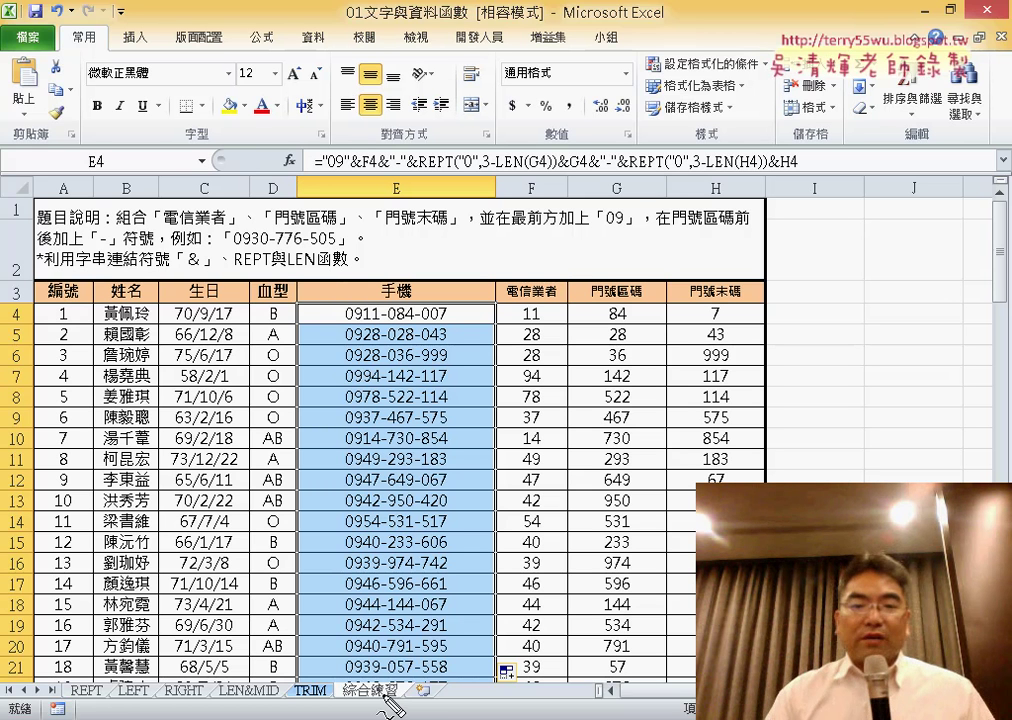
mouse_move(378, 666)
mouse_down()
mouse_move(398, 708)
mouse_move(497, 685)
mouse_up()
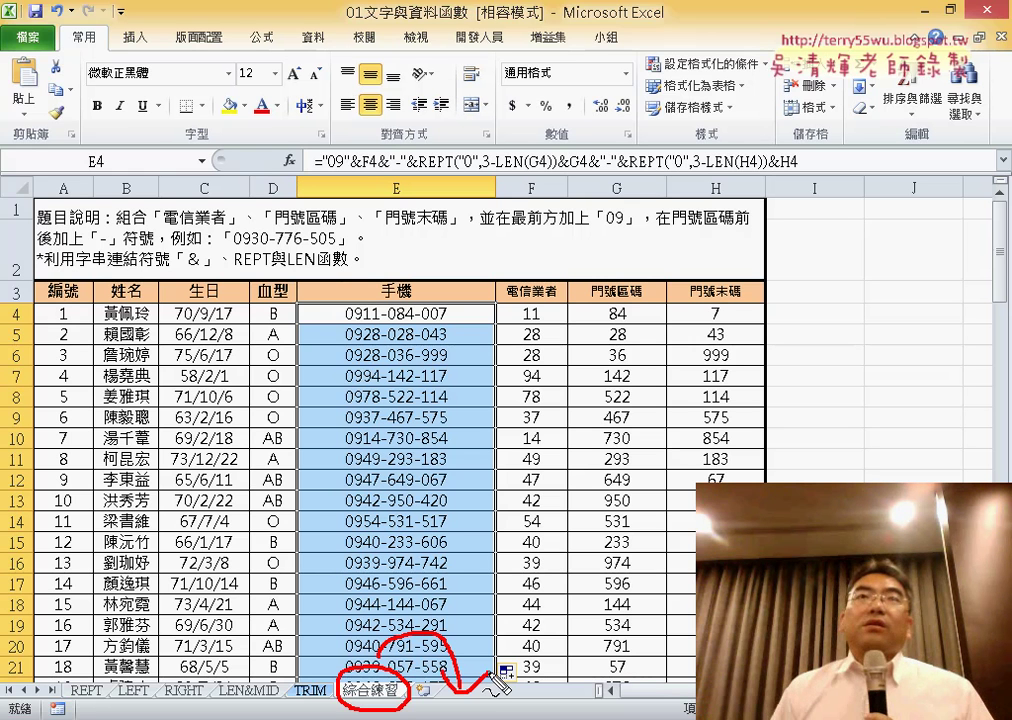
key(Escape)
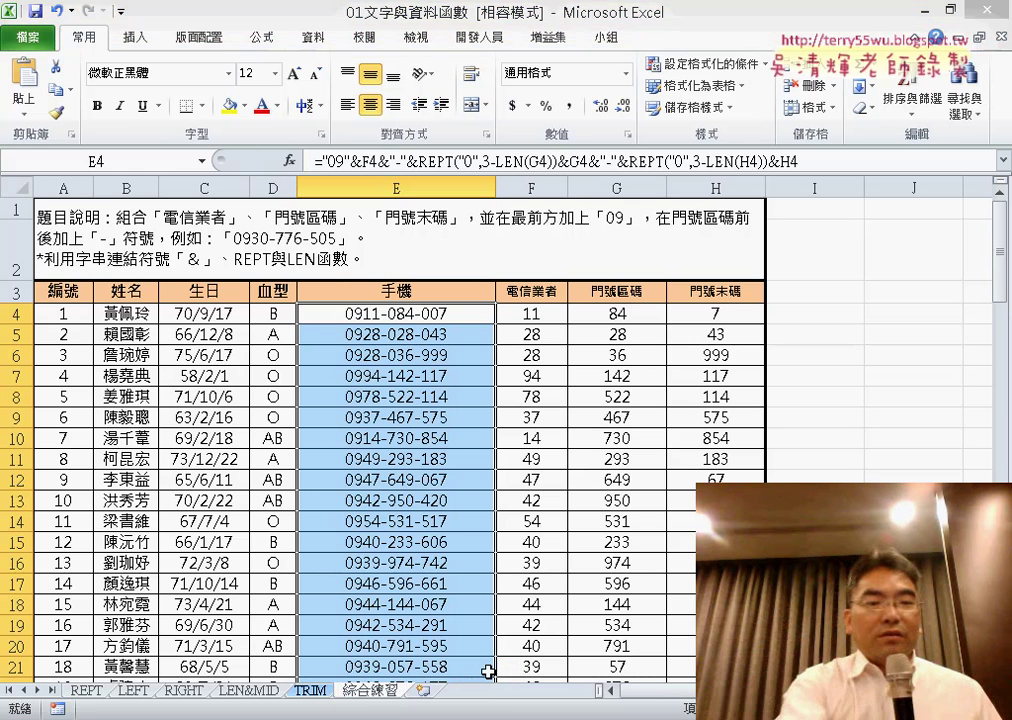
Step: Duplicate the 綜合練習 sheet as 綜合練習 (2), placed right after the original
right_click(366, 698)
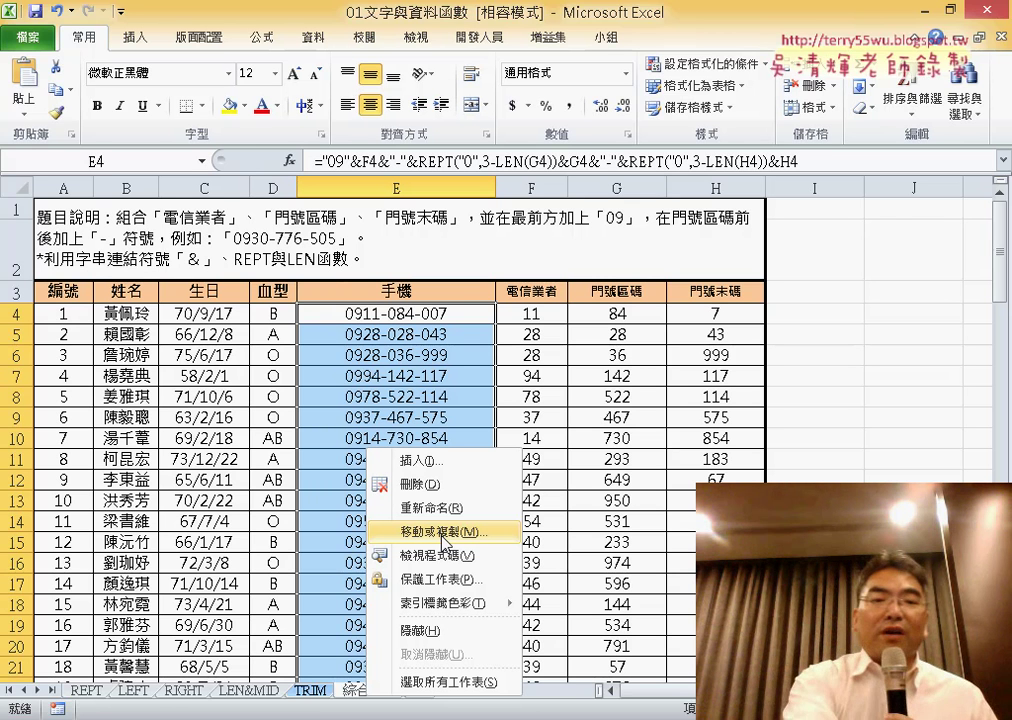
key(Escape)
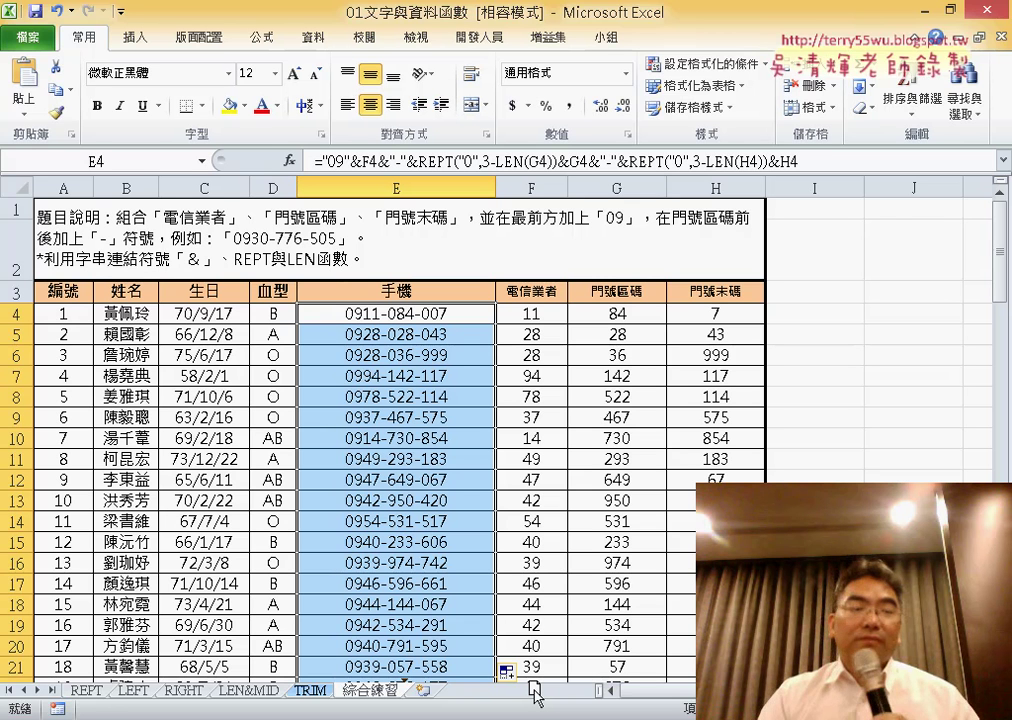
drag(533, 685, 536, 689)
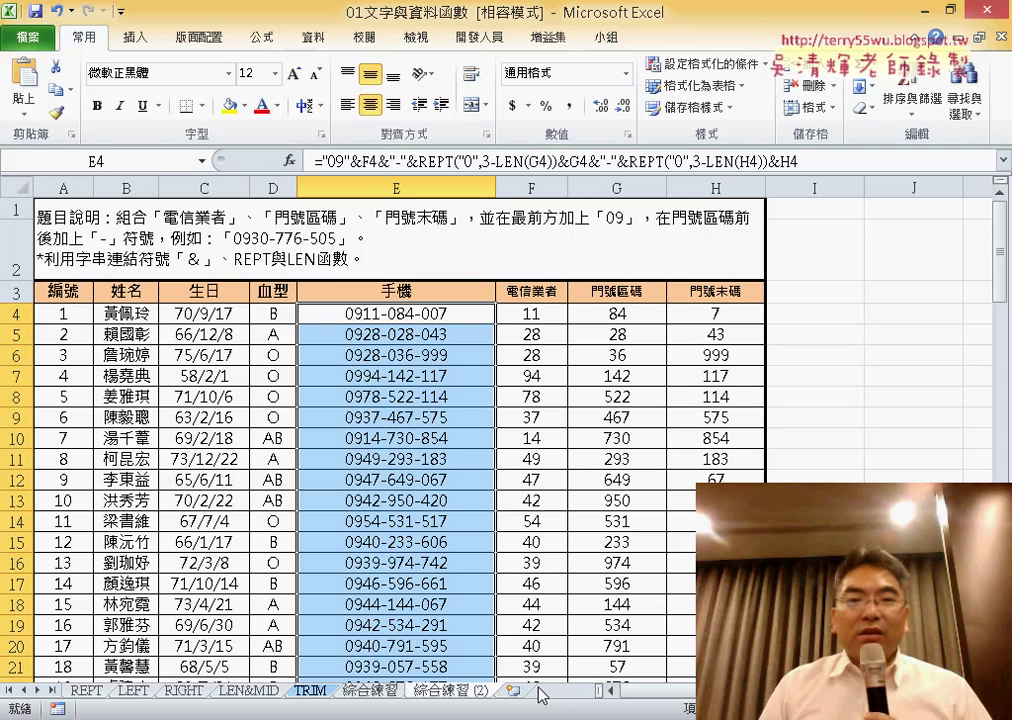
Step: Rename the copied 綜合練習 (2) sheet to 綜合練習 (TEXT)
click(483, 700)
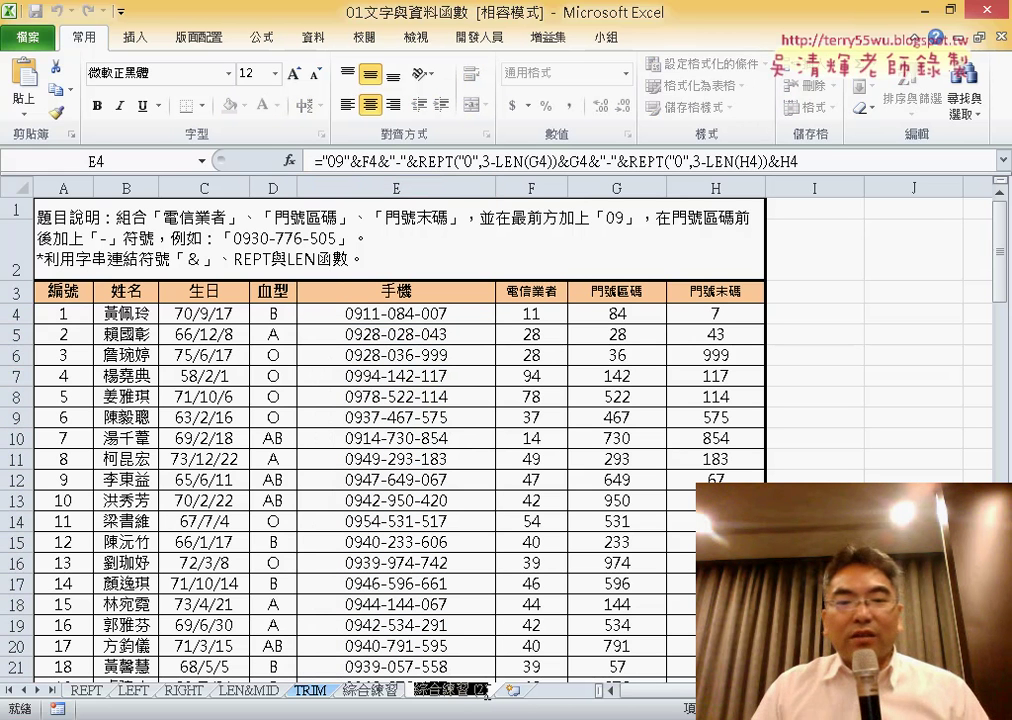
click(487, 693)
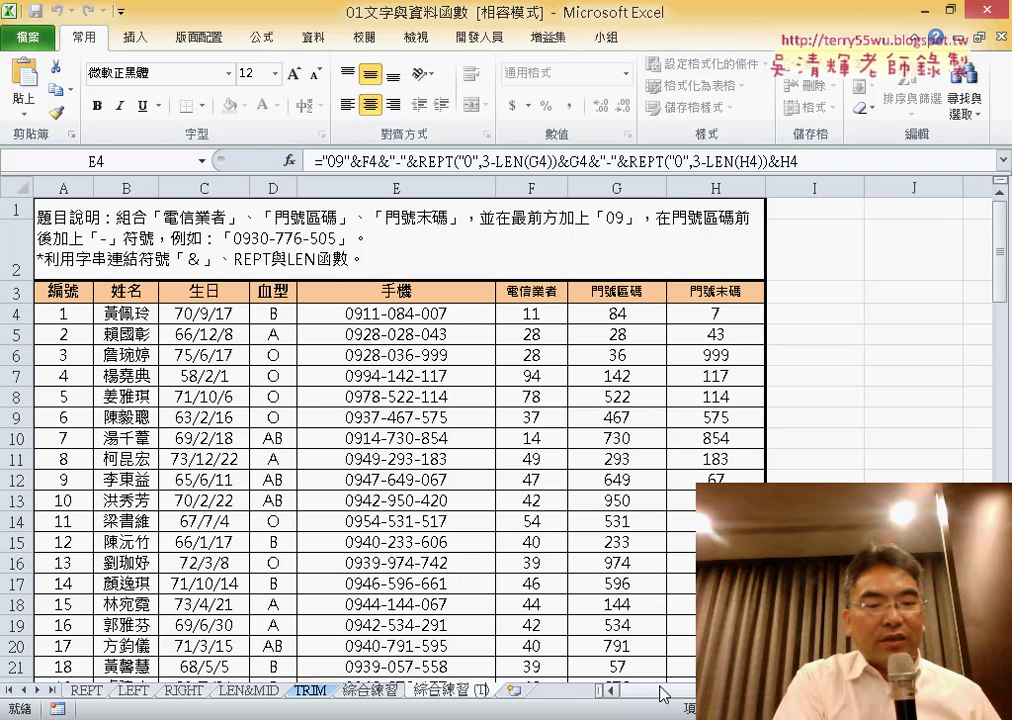
text(TEXT))
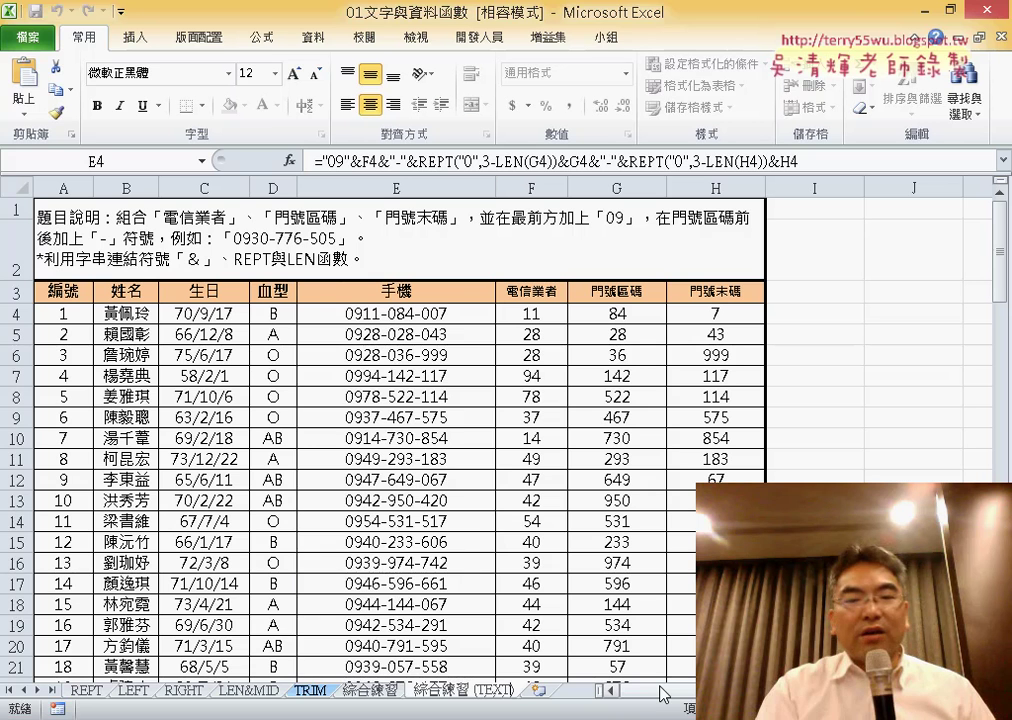
key(Return)
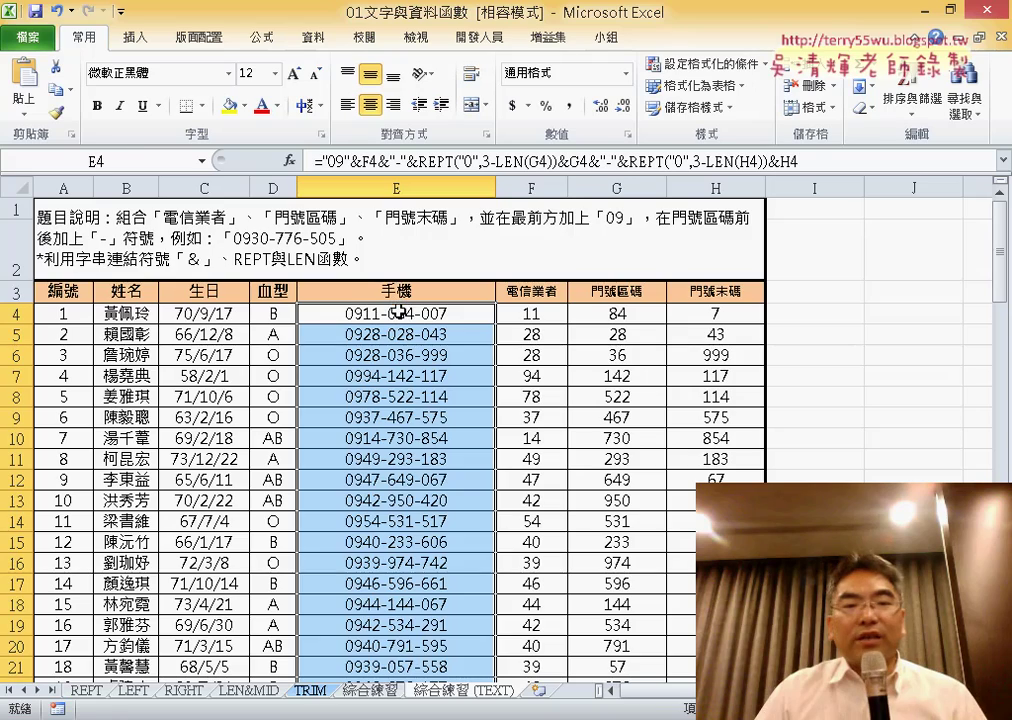
Step: Clear the phone-number formulas from E4:E103 in the 手機 column
drag(398, 312, 430, 508)
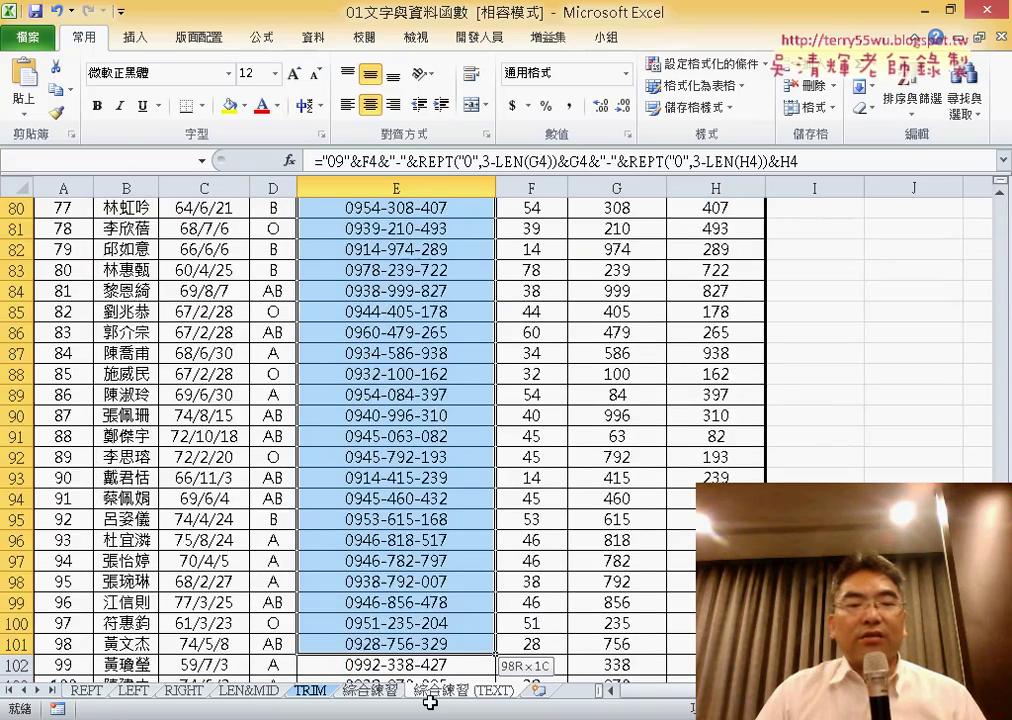
drag(430, 508, 418, 644)
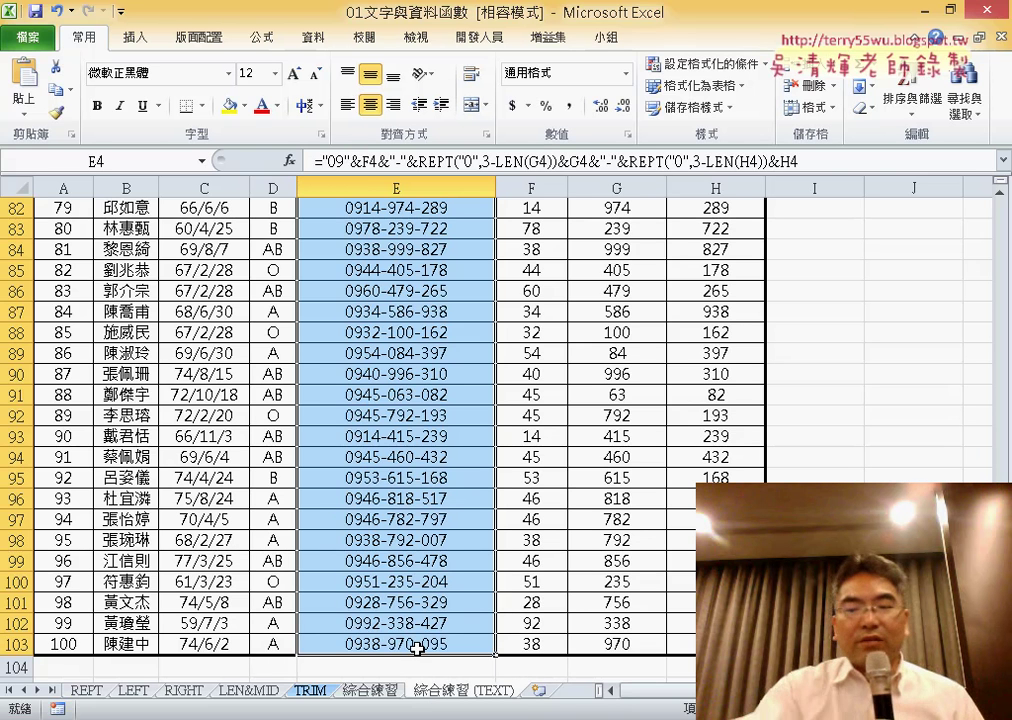
key(ctrl+BackSpace)
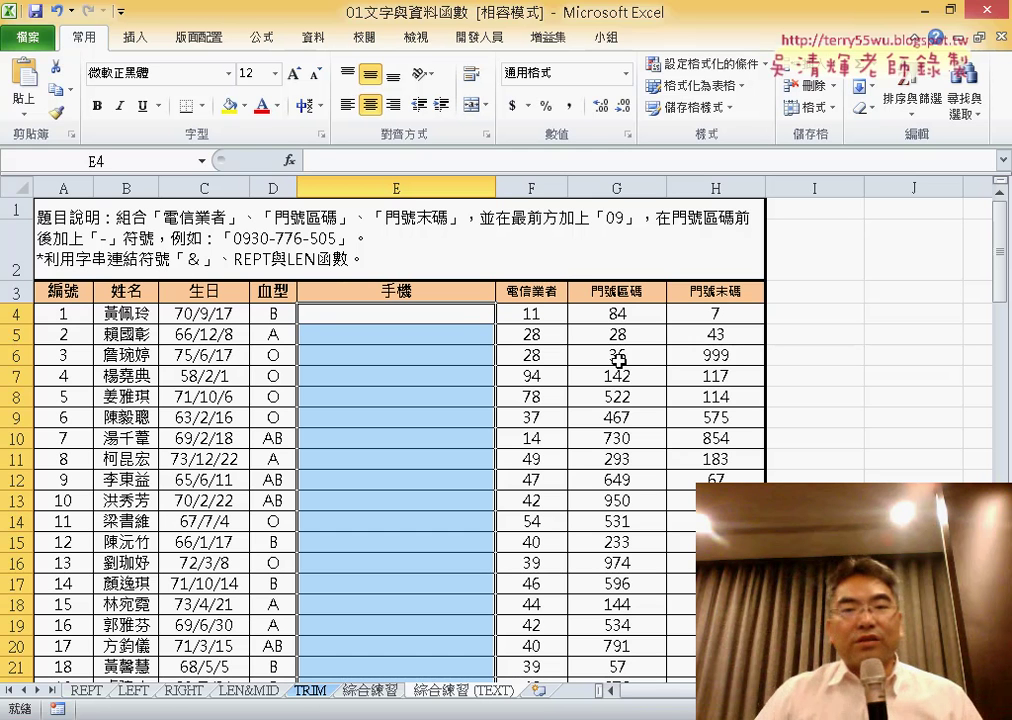
mouse_move(625, 314)
mouse_down()
mouse_move(644, 333)
mouse_move(715, 521)
mouse_move(681, 319)
mouse_up()
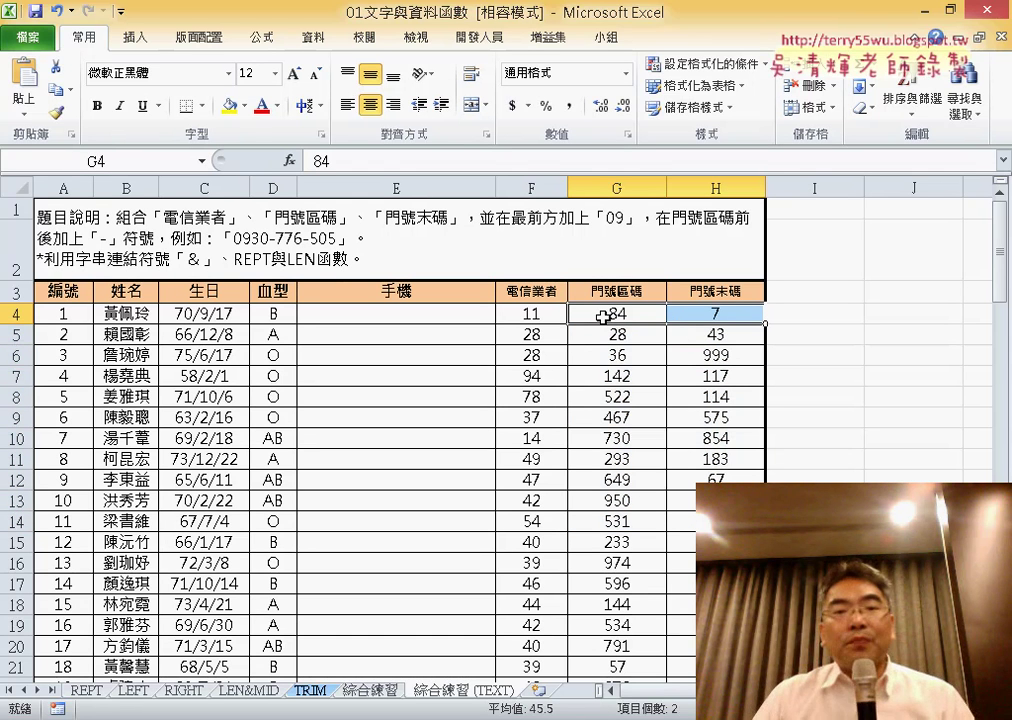
Step: Give G4:H4 the custom number format 000 so they display 084 and 007
drag(603, 317, 700, 318)
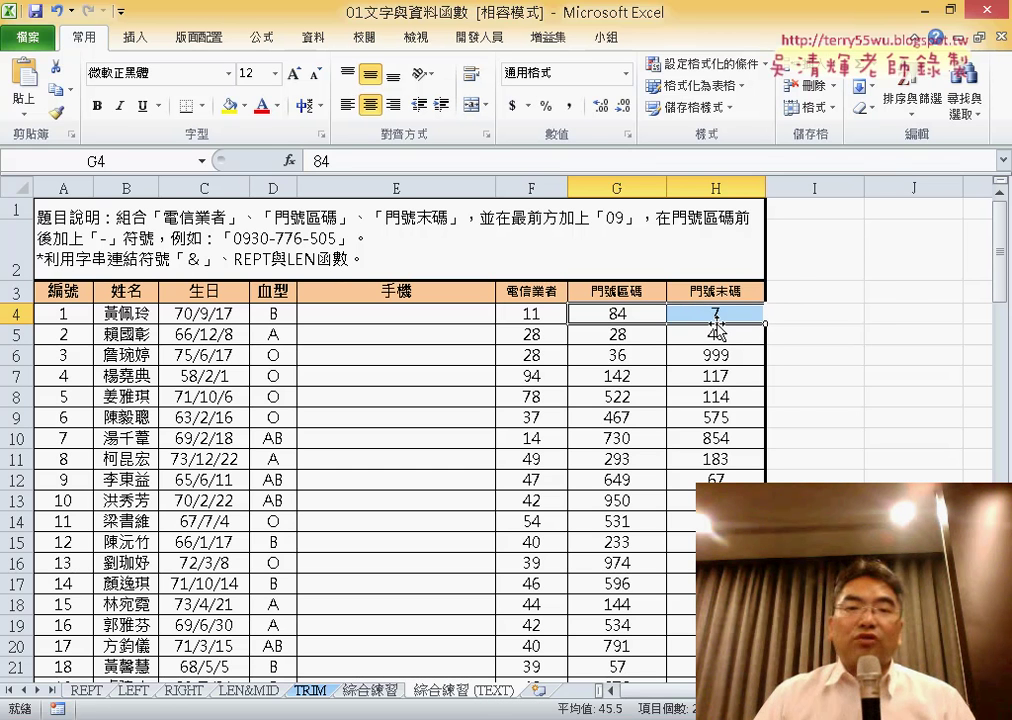
right_click(705, 323)
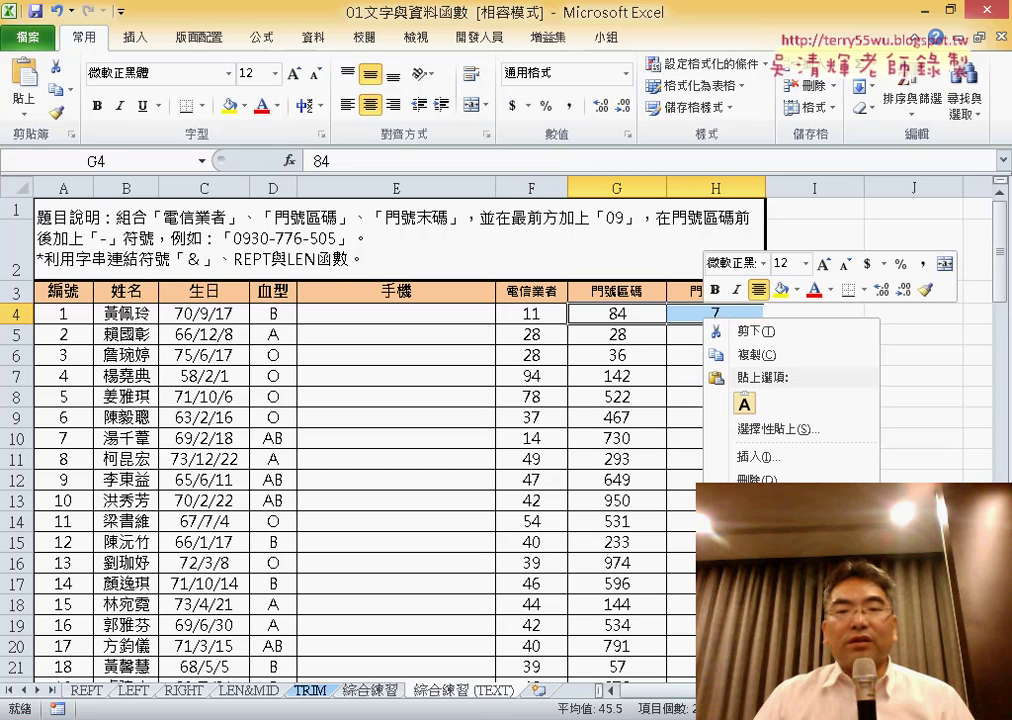
click(770, 605)
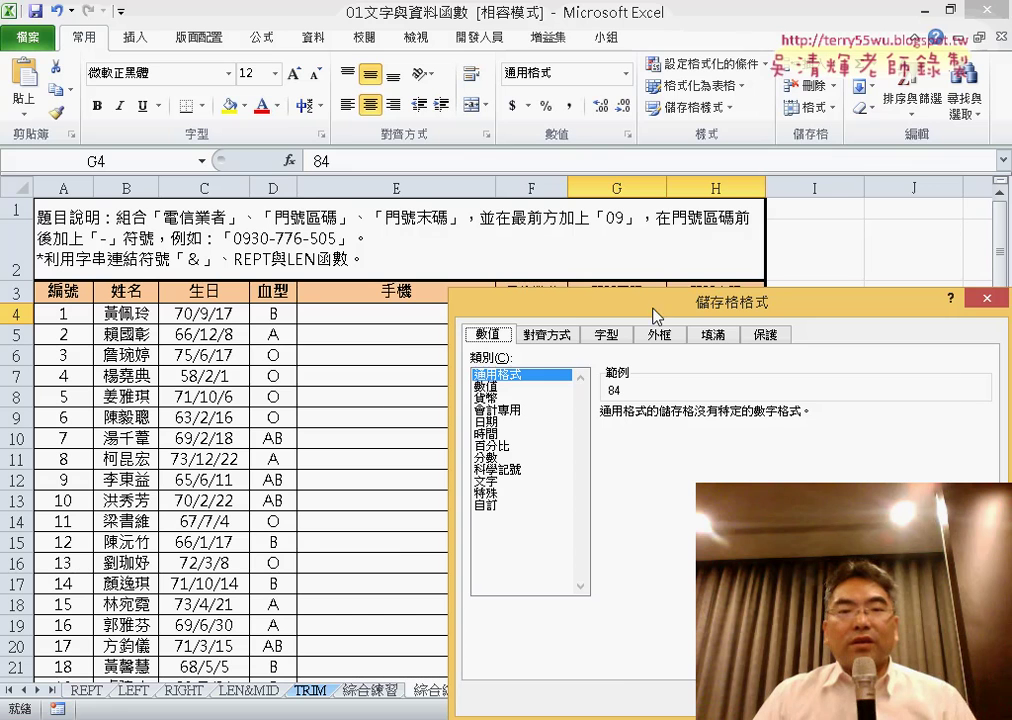
drag(656, 316, 440, 53)
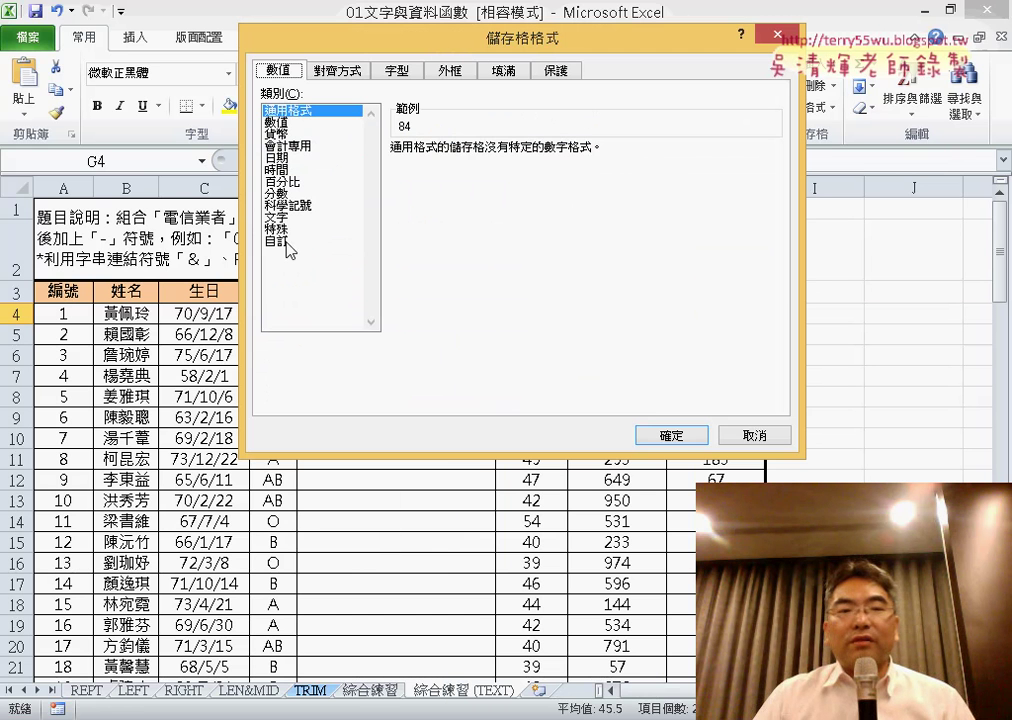
click(276, 241)
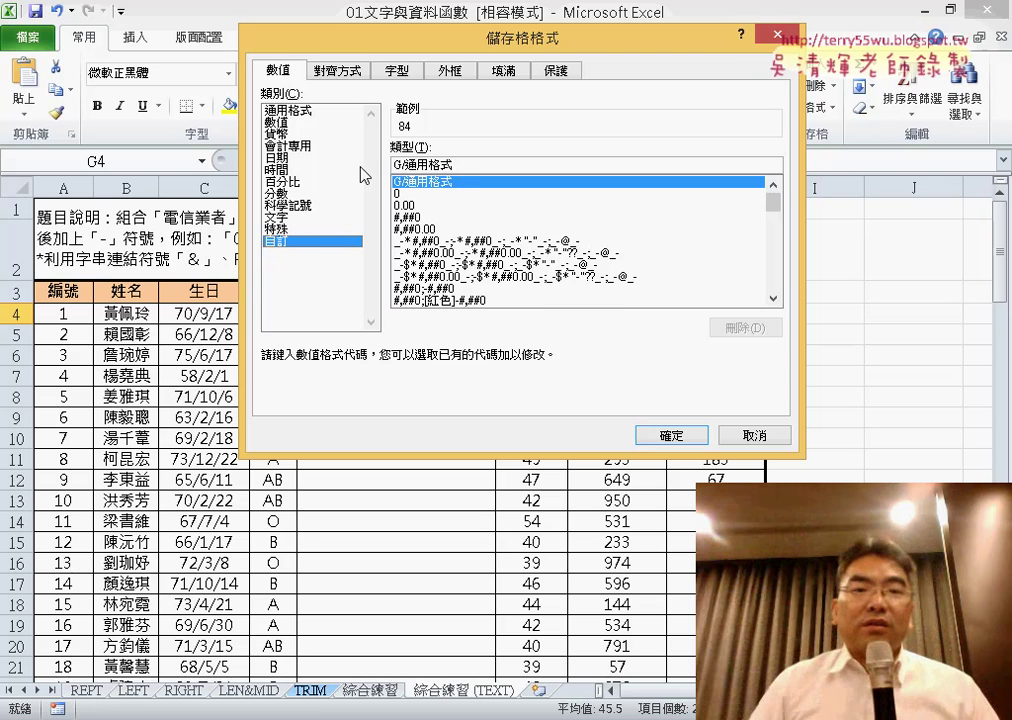
key(Tab)
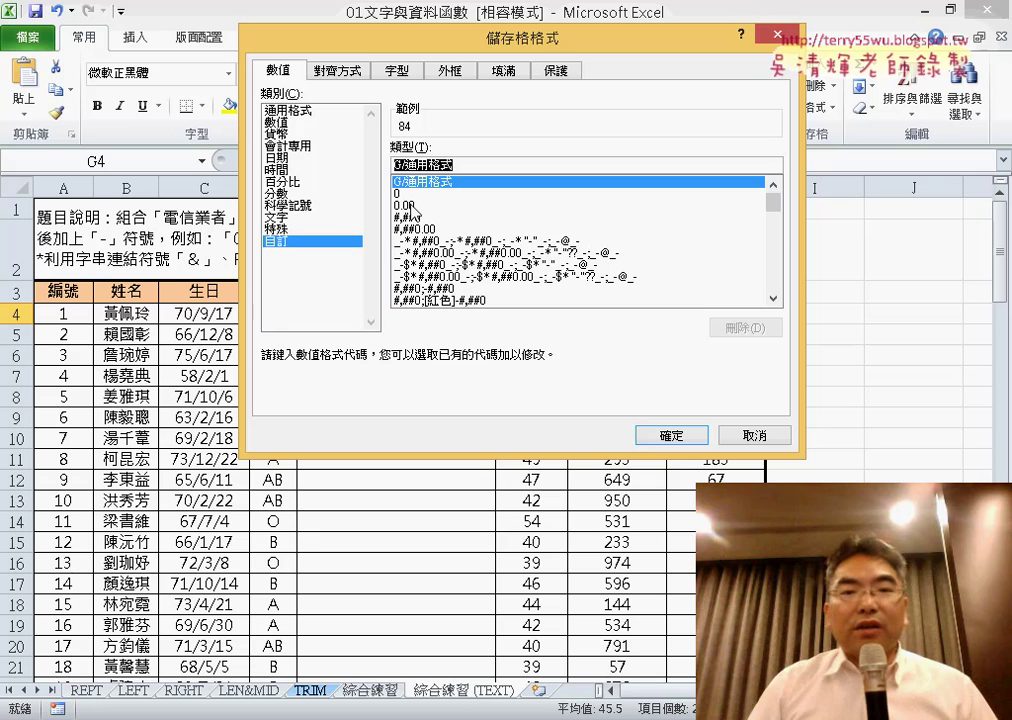
text(00)
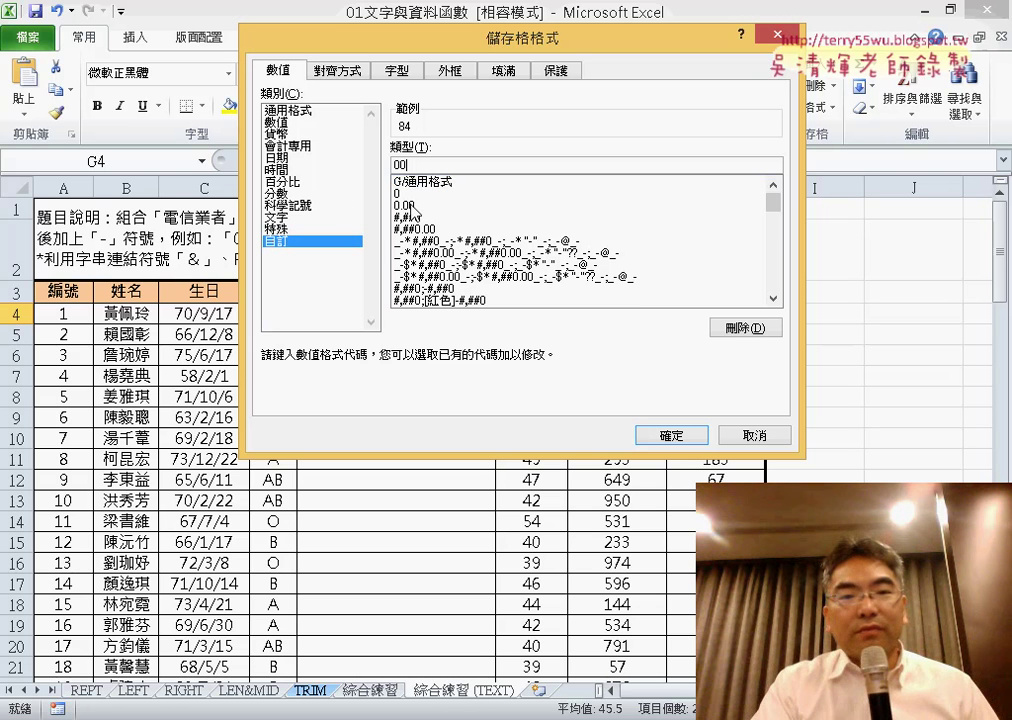
text(0)
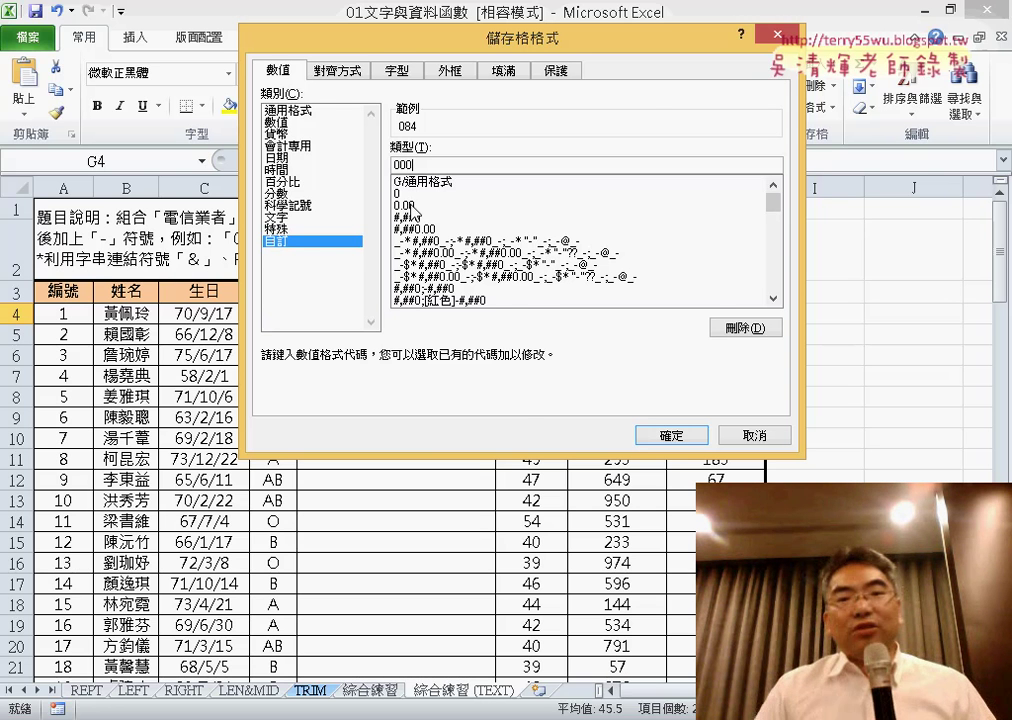
click(679, 442)
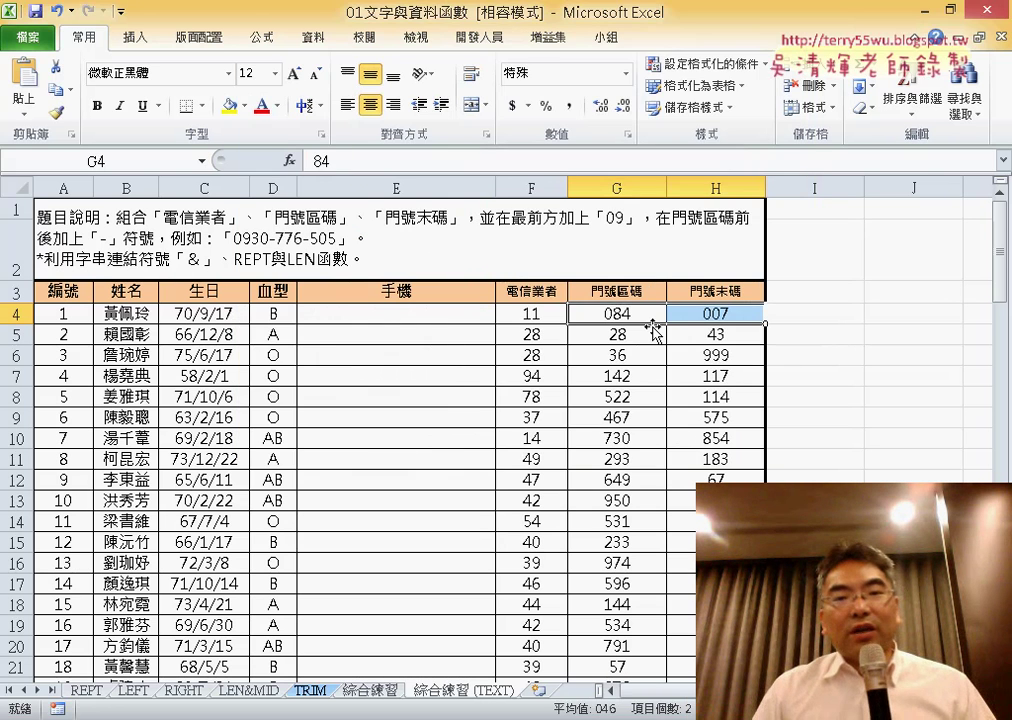
click(733, 314)
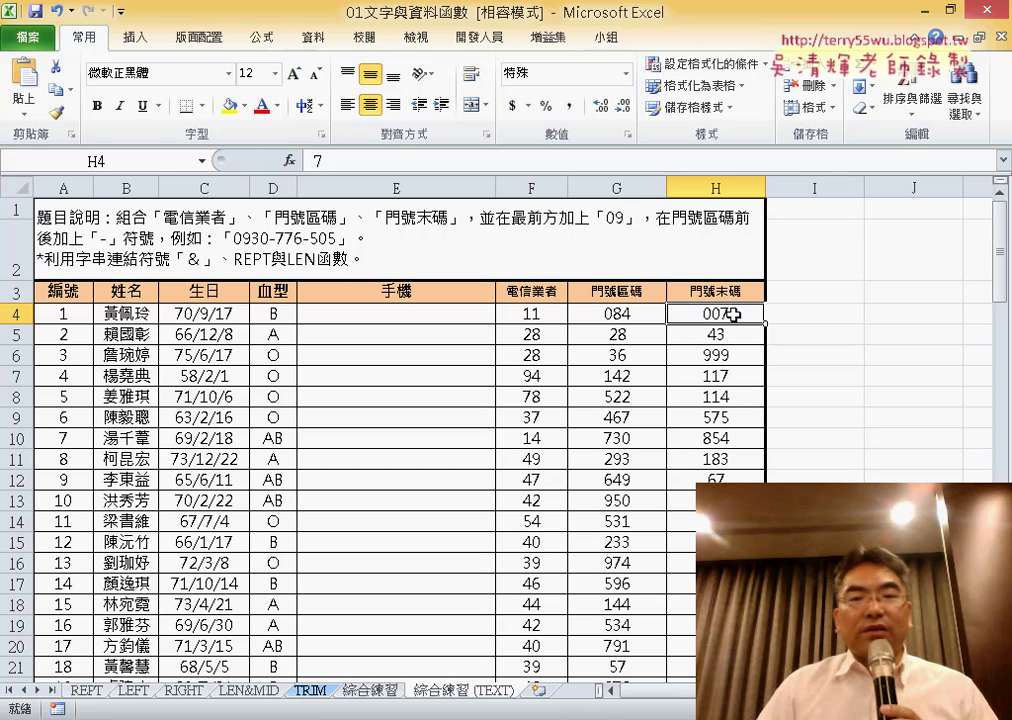
drag(619, 314, 706, 314)
right_click(703, 316)
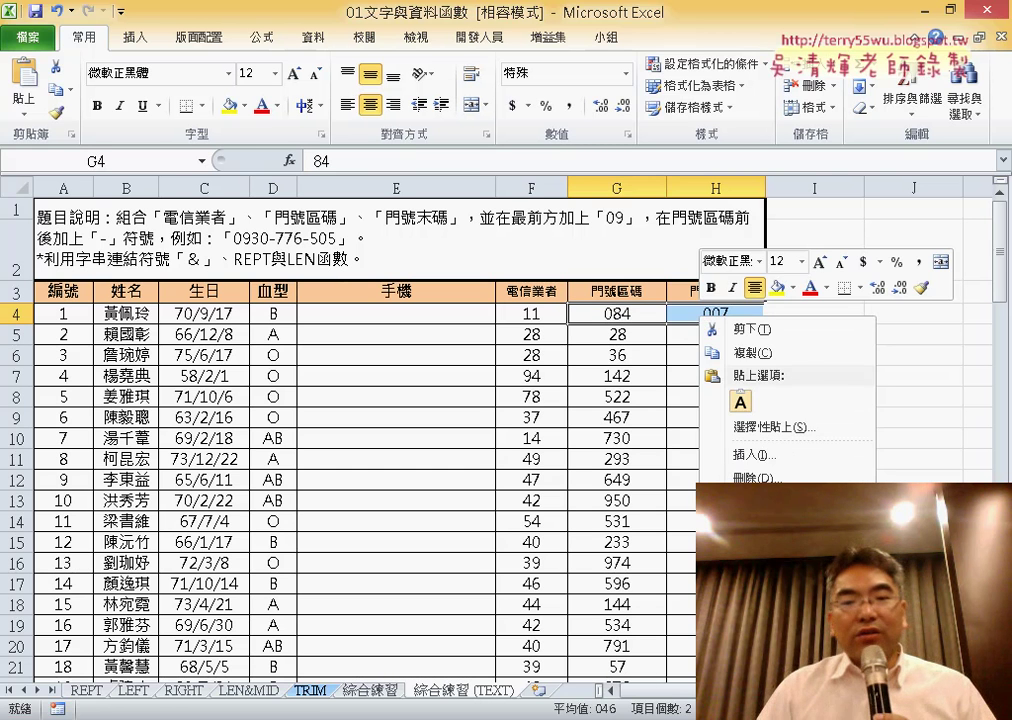
click(780, 606)
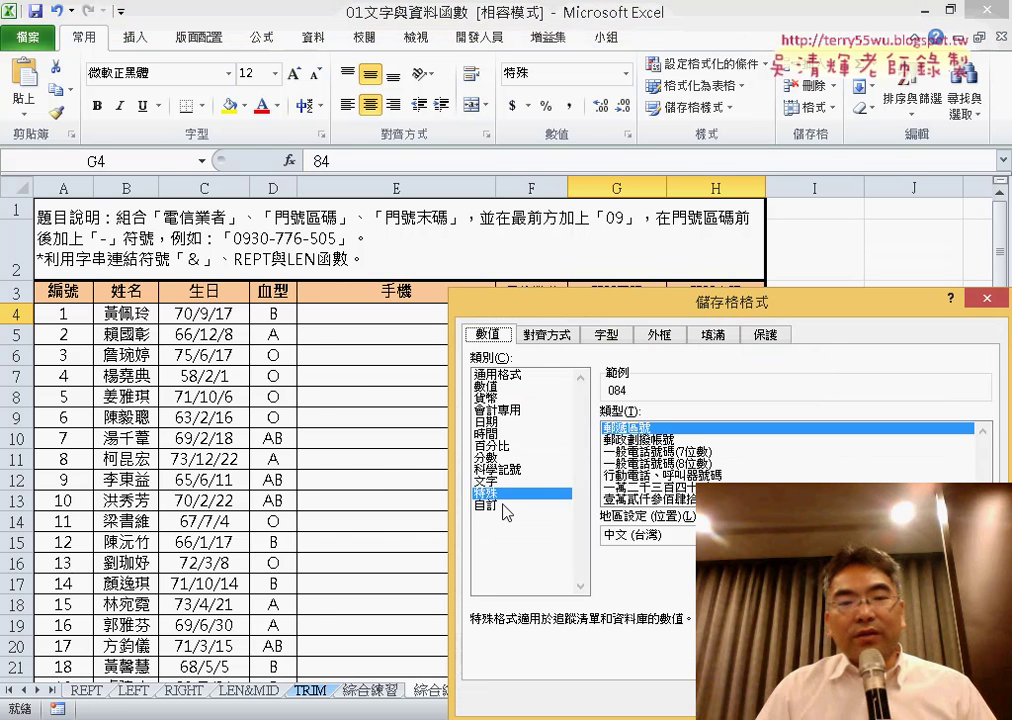
click(486, 505)
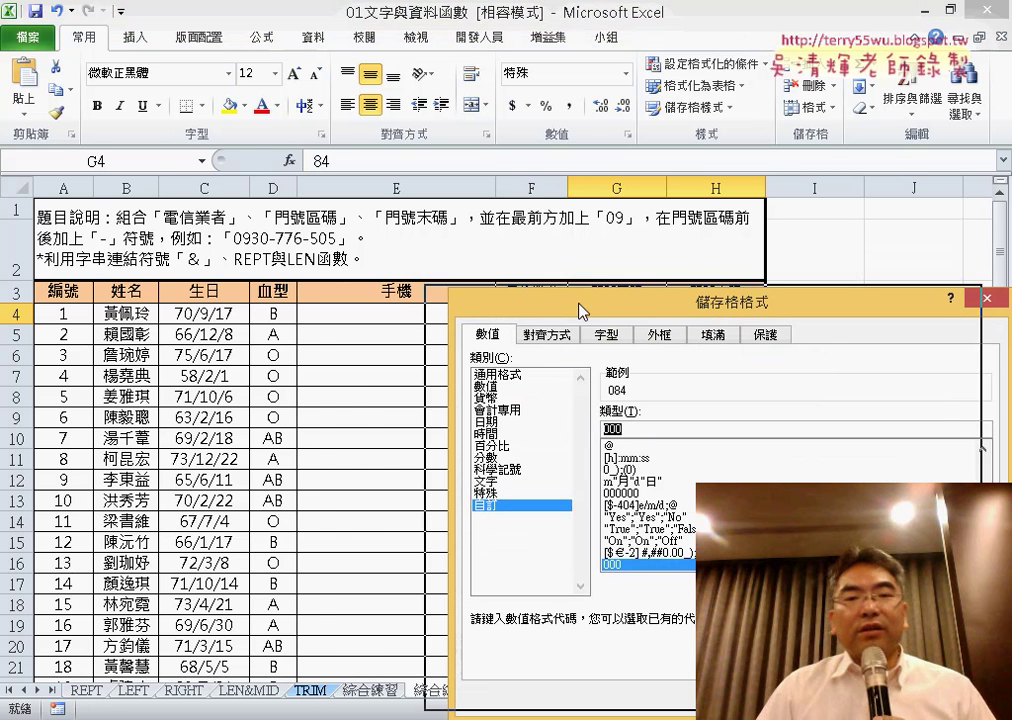
drag(669, 313, 529, 373)
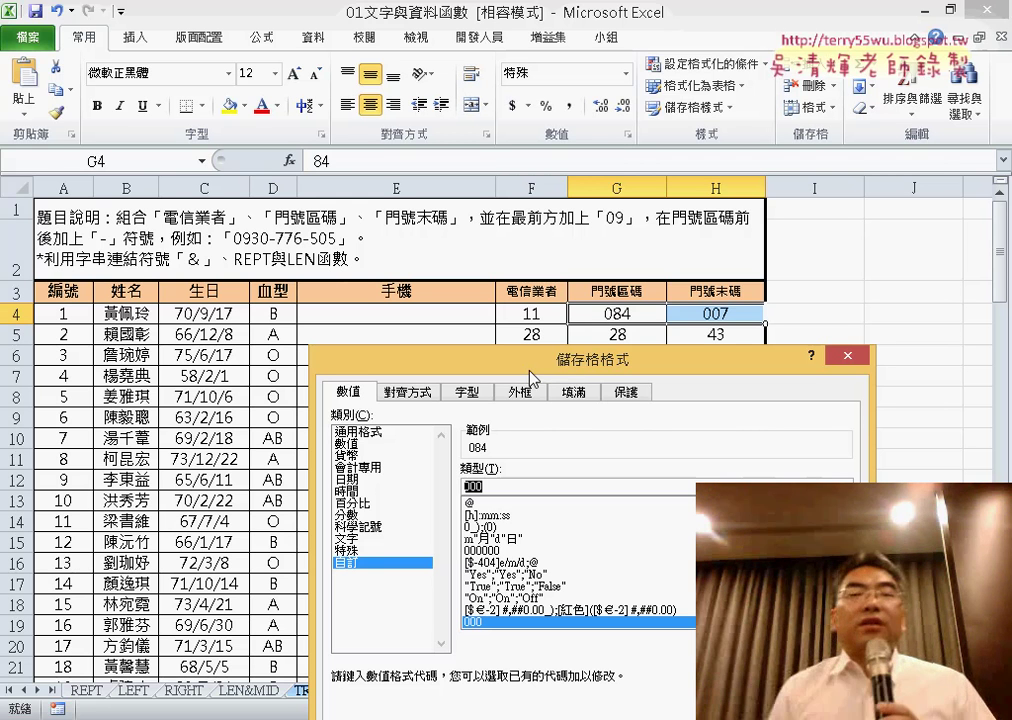
click(848, 356)
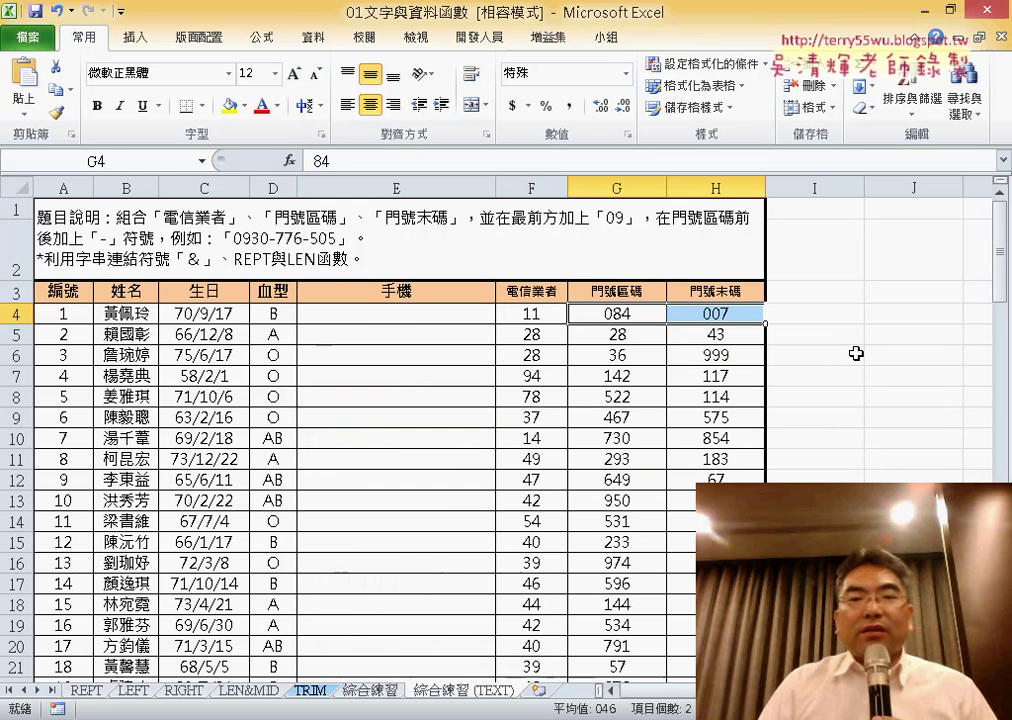
click(381, 317)
Step: Enter the formula ="09"&F4&"-"&G4 in E4, which shows 0911-84
click(343, 160)
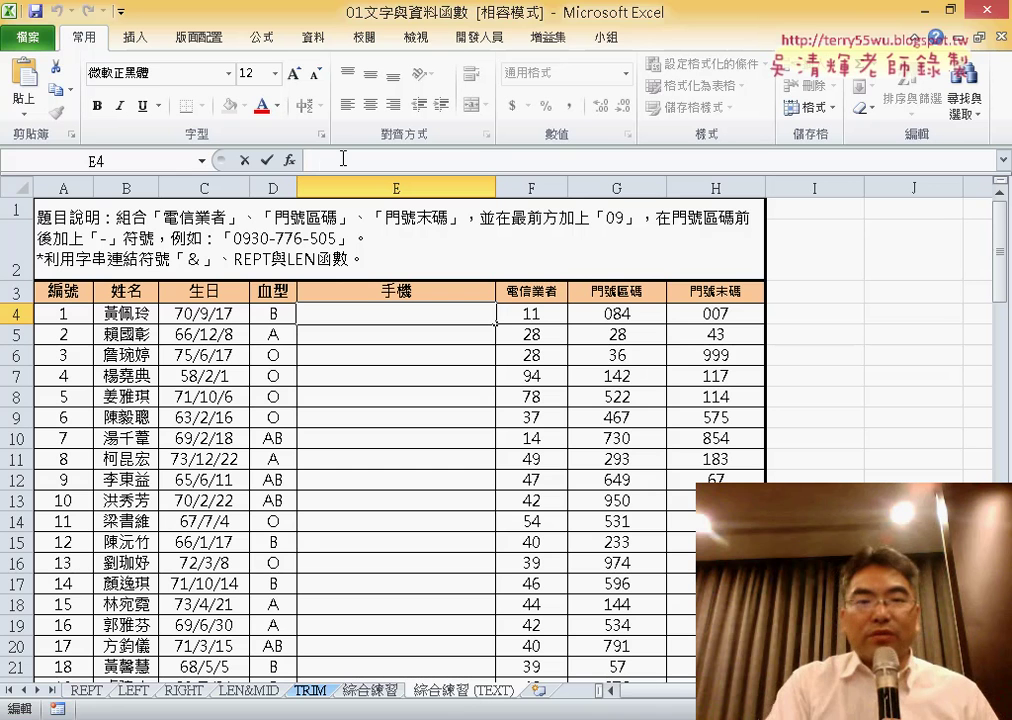
text("")
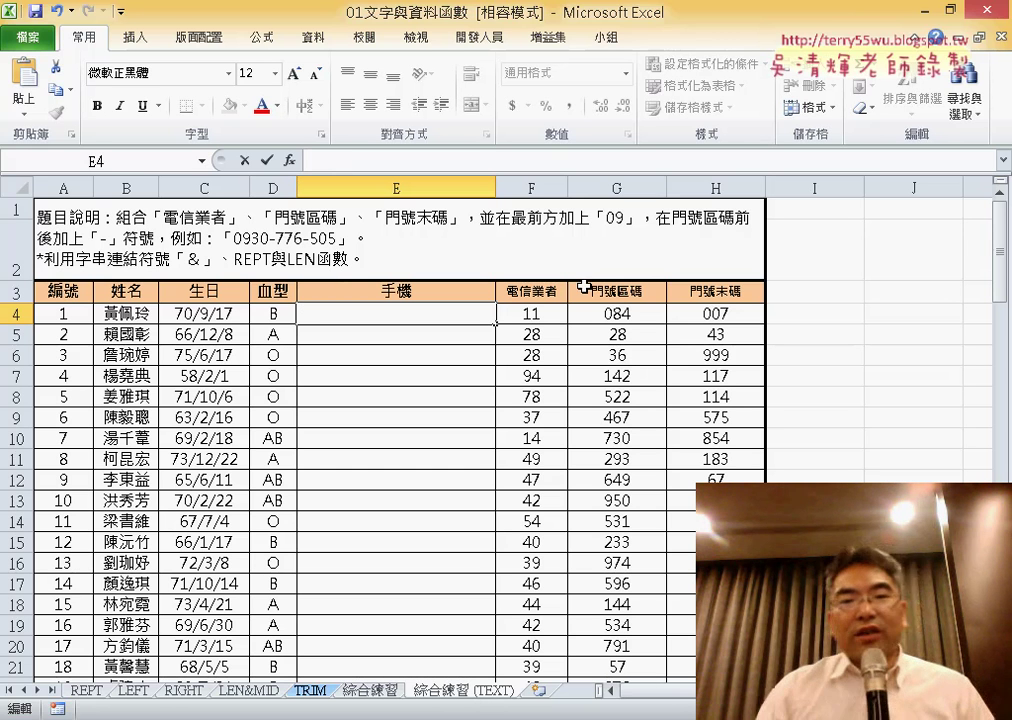
drag(600, 313, 705, 313)
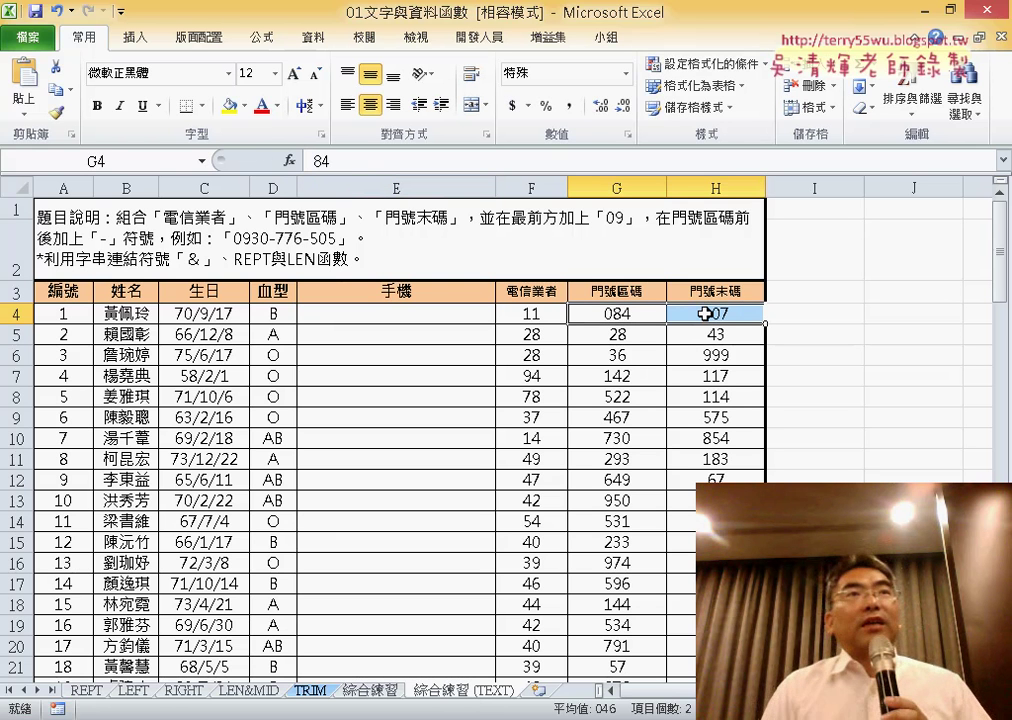
click(423, 311)
click(372, 161)
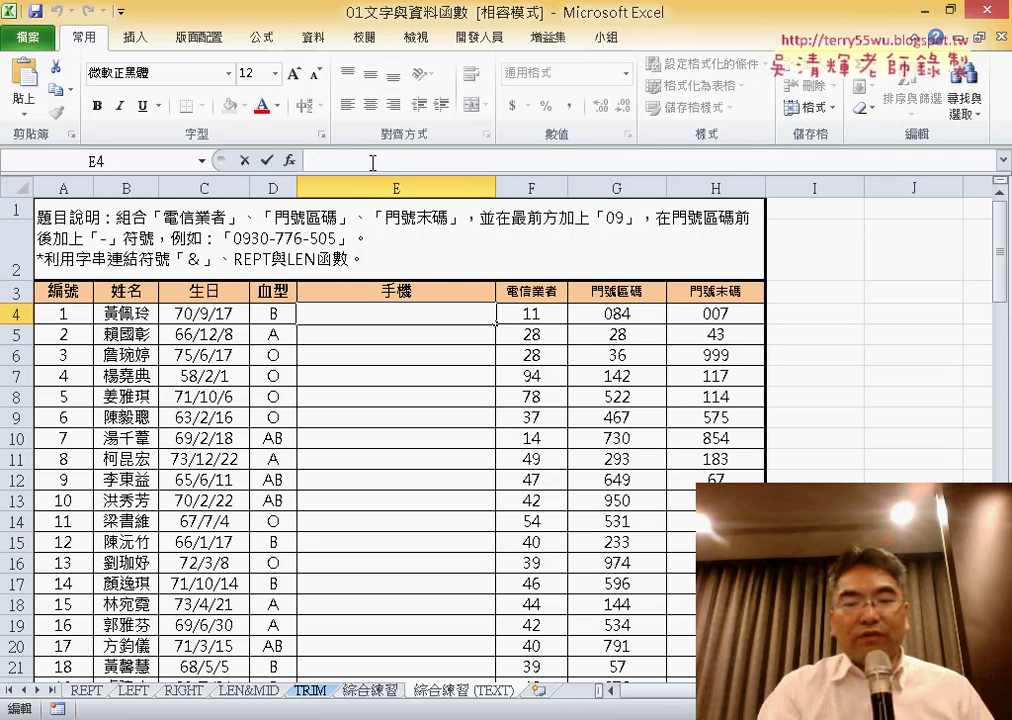
text(="09")
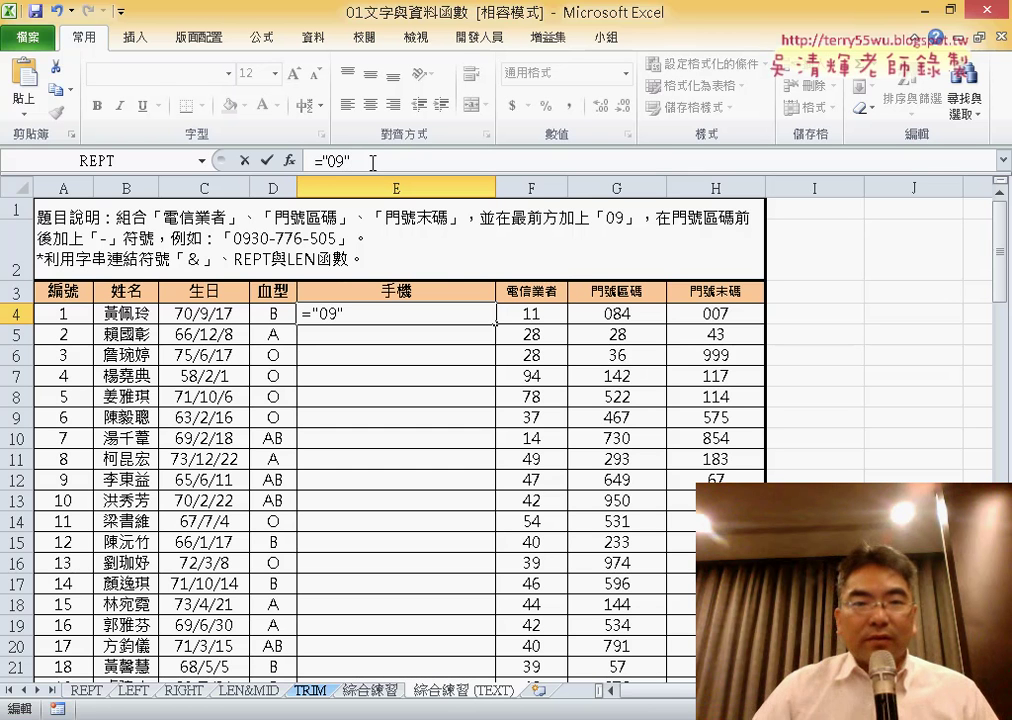
text(&)
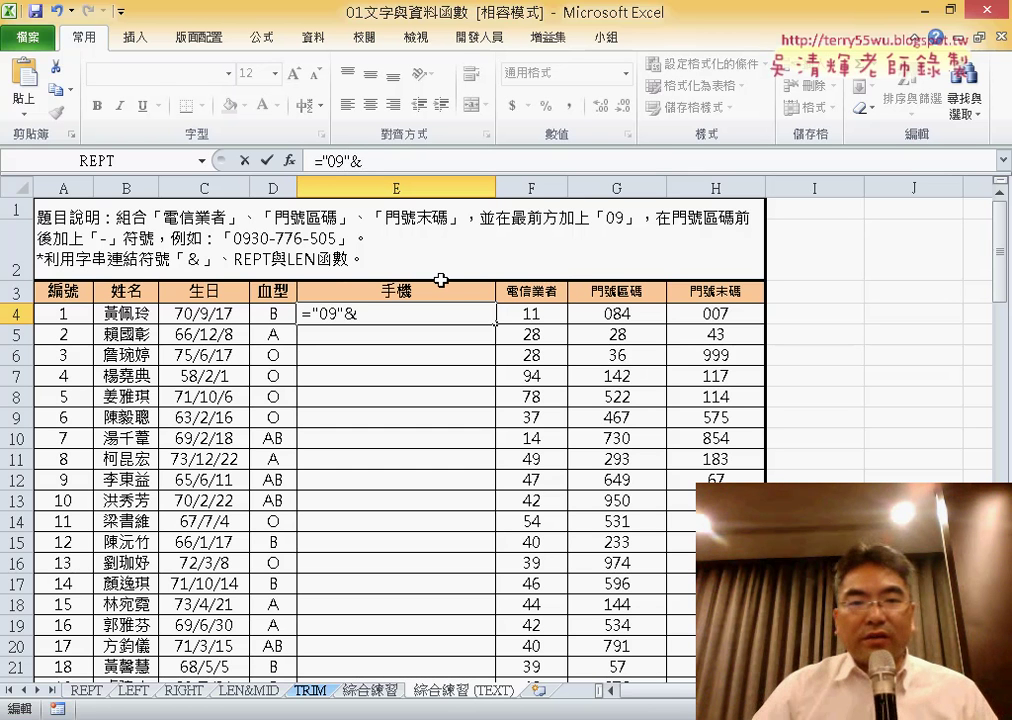
click(540, 314)
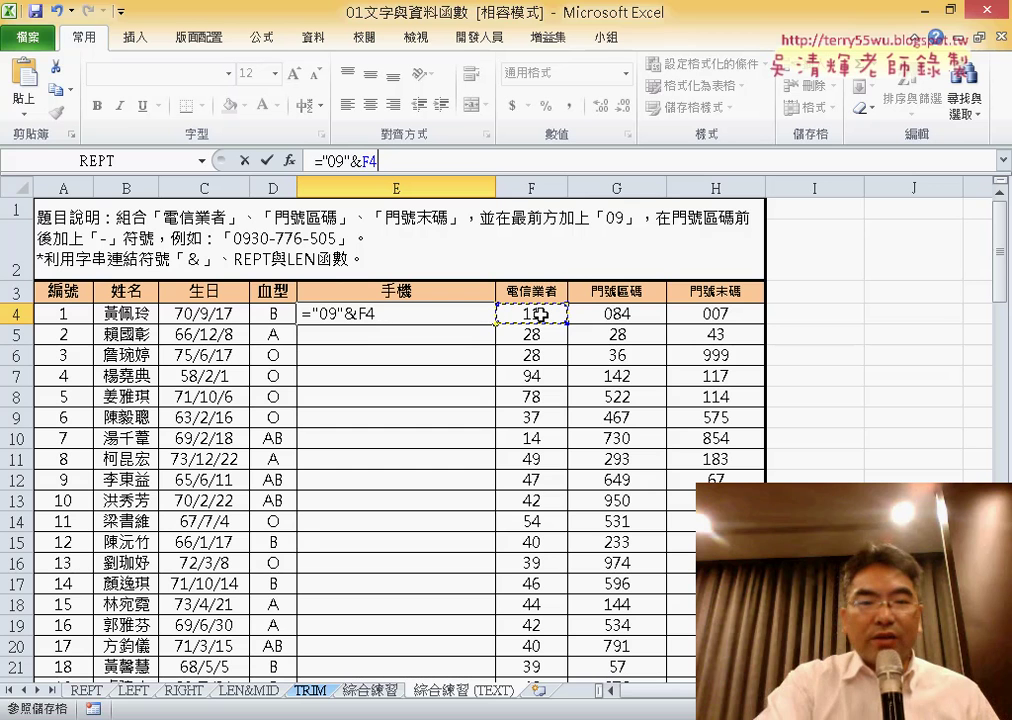
text(&"-)
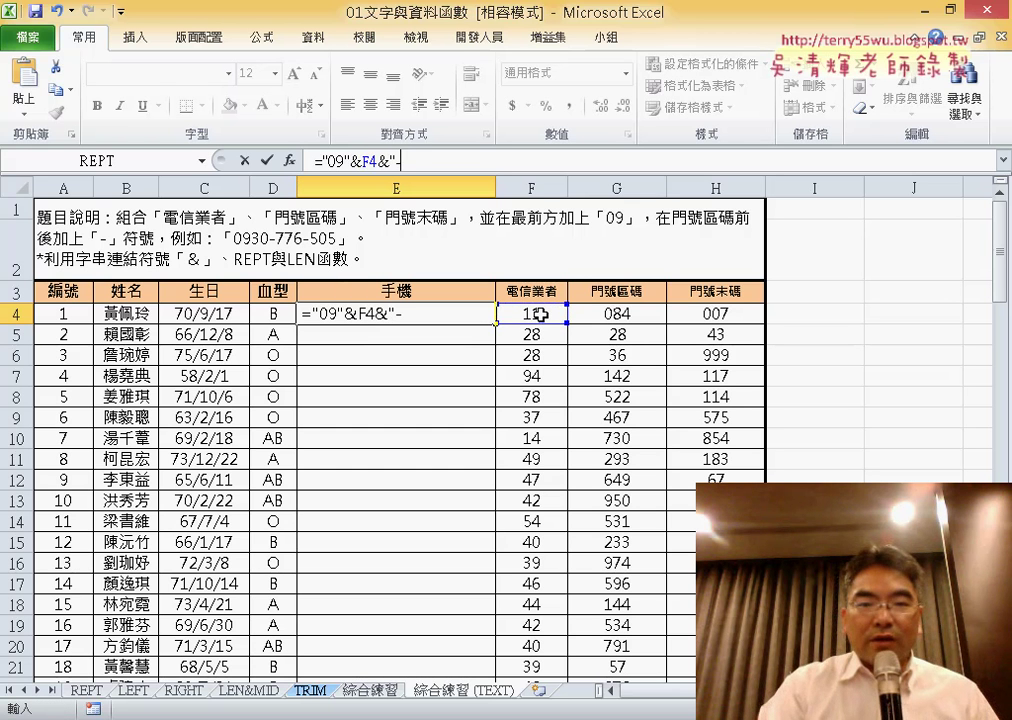
text("&)
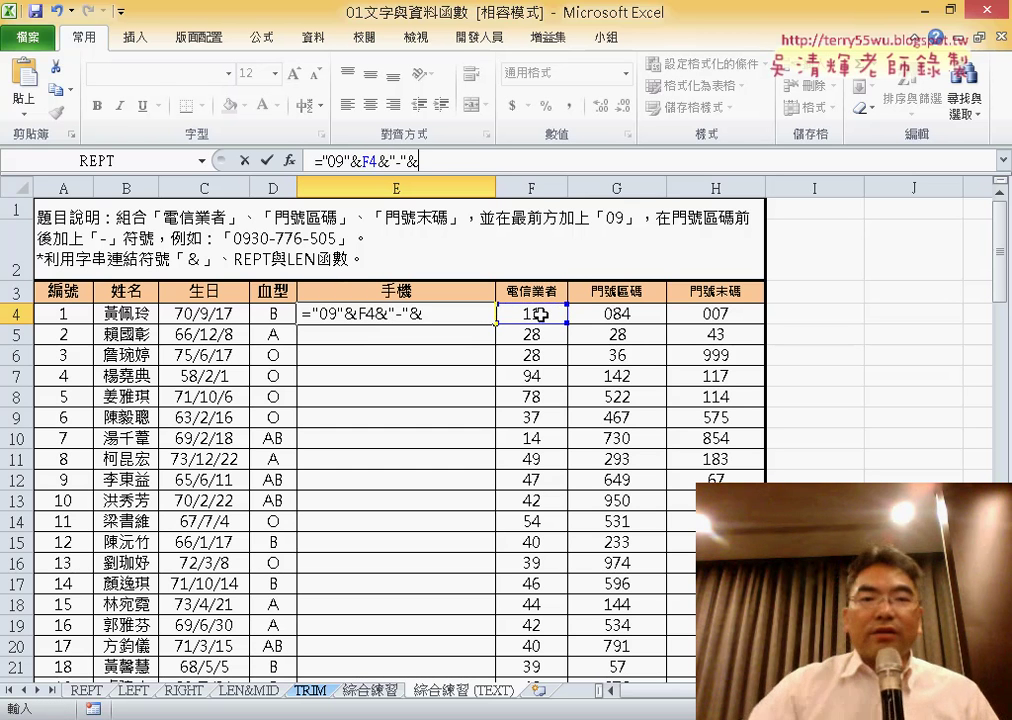
click(630, 313)
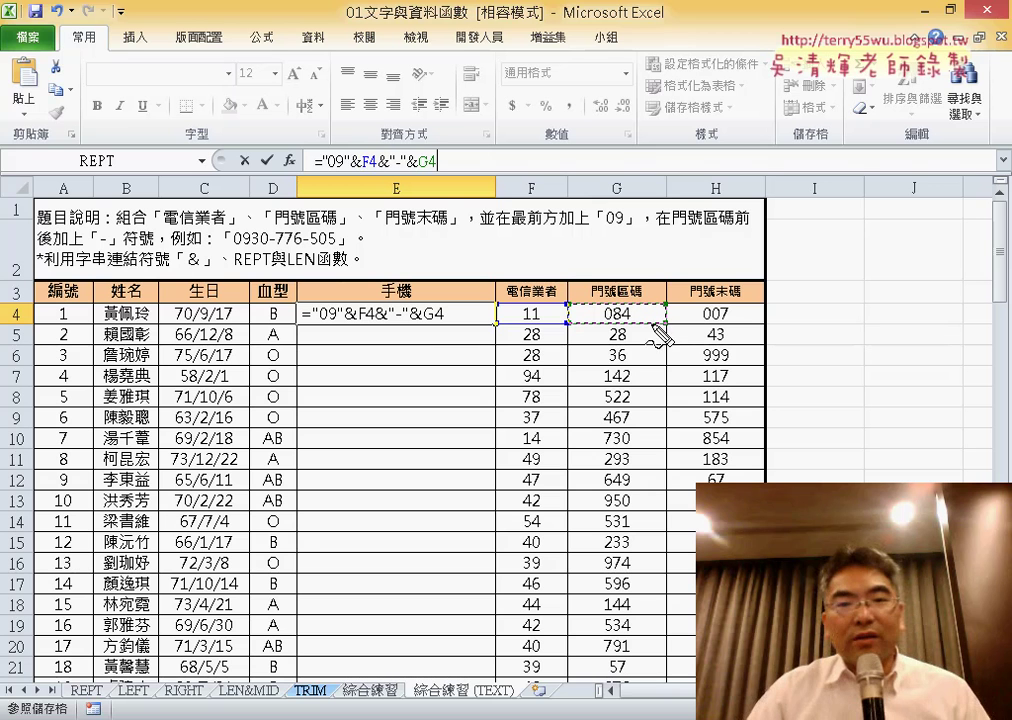
mouse_move(605, 326)
mouse_down()
mouse_move(665, 305)
mouse_move(495, 240)
mouse_move(447, 172)
mouse_up()
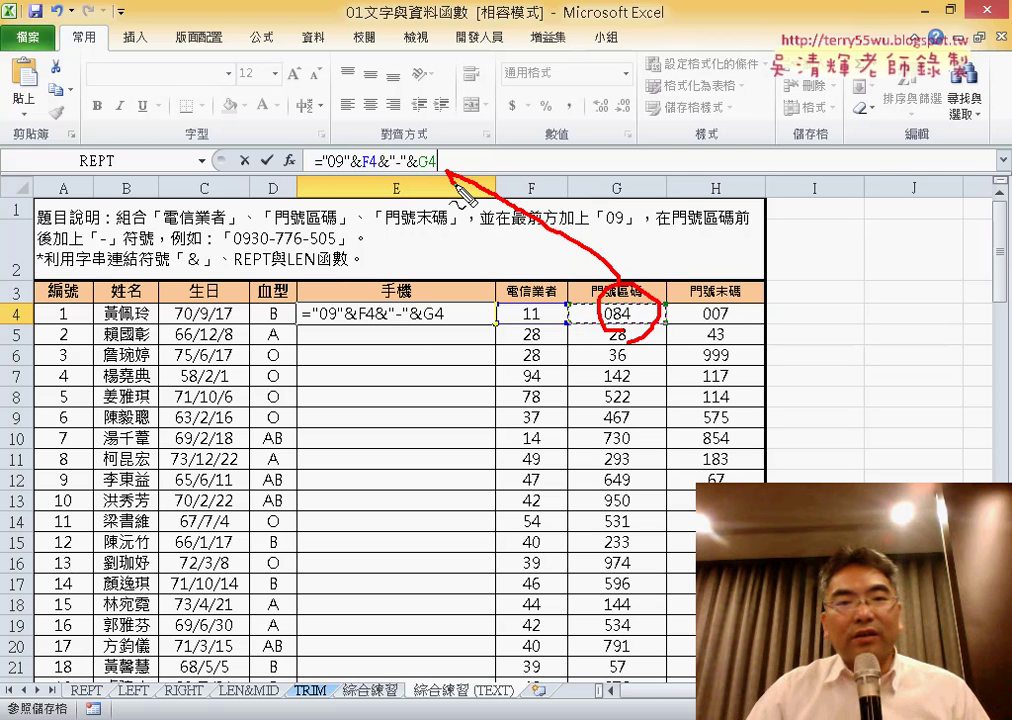
key(Escape)
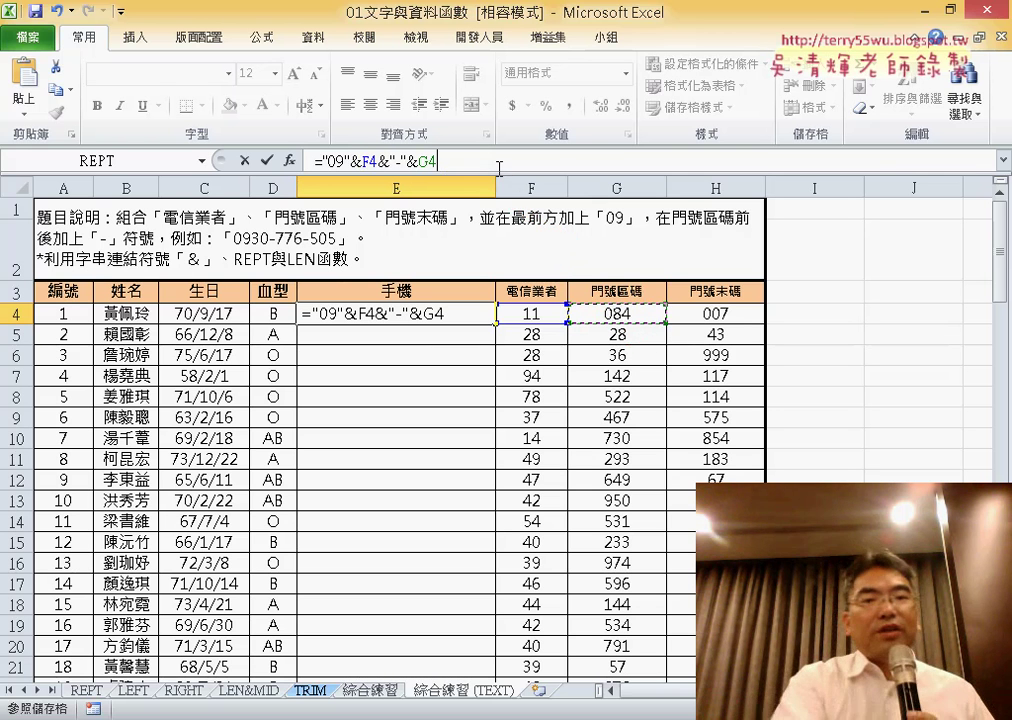
click(266, 160)
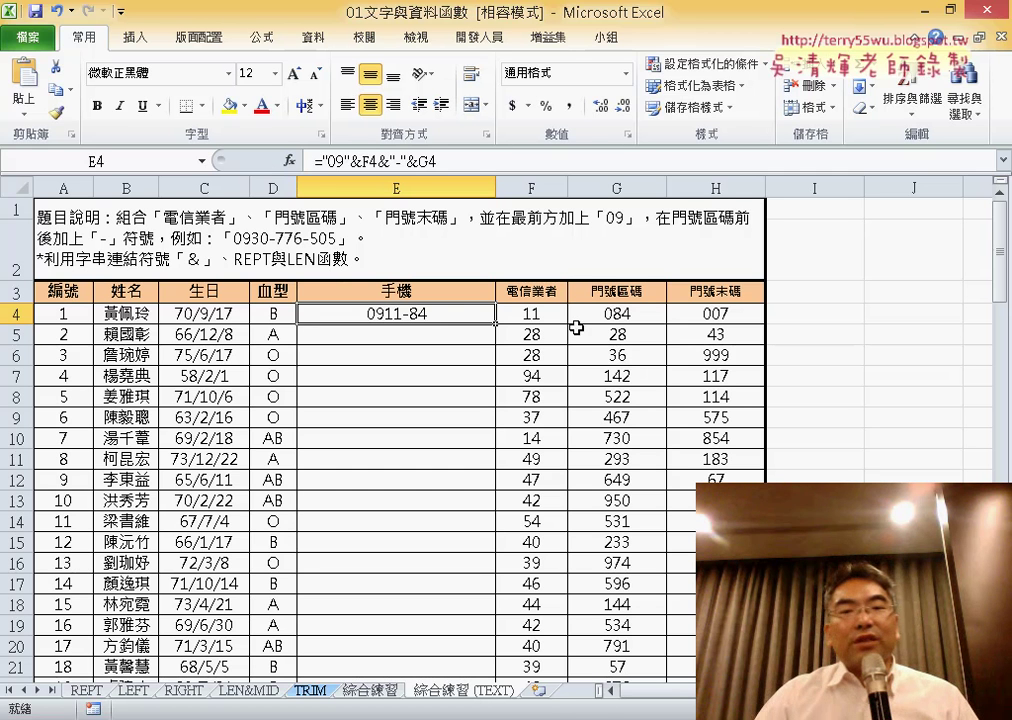
drag(590, 314, 706, 312)
right_click(629, 314)
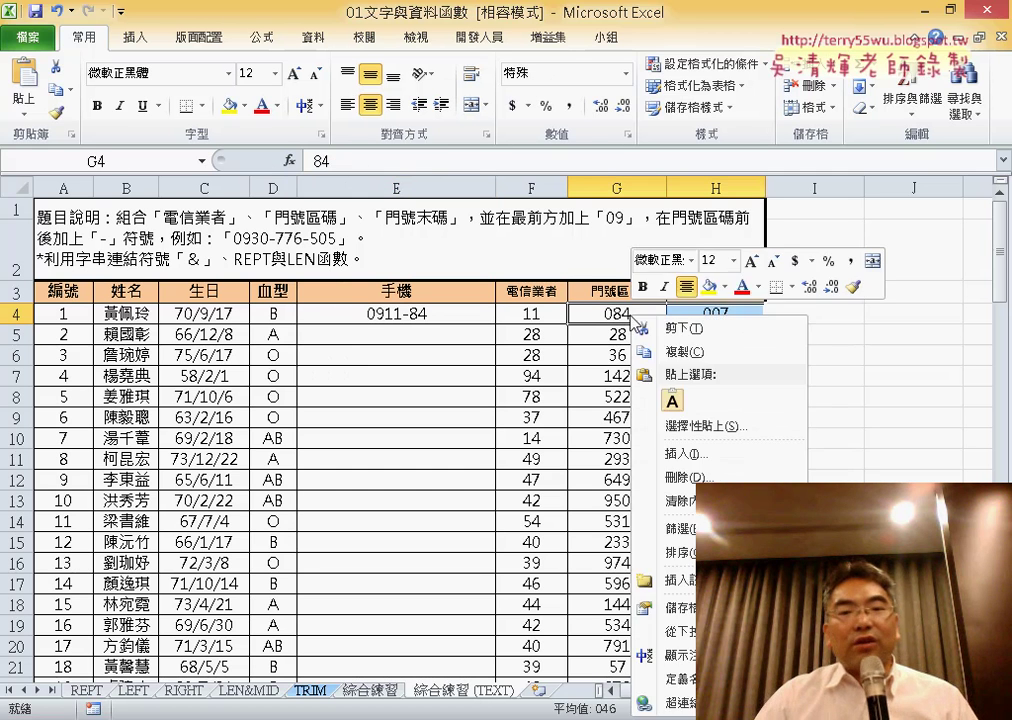
click(678, 605)
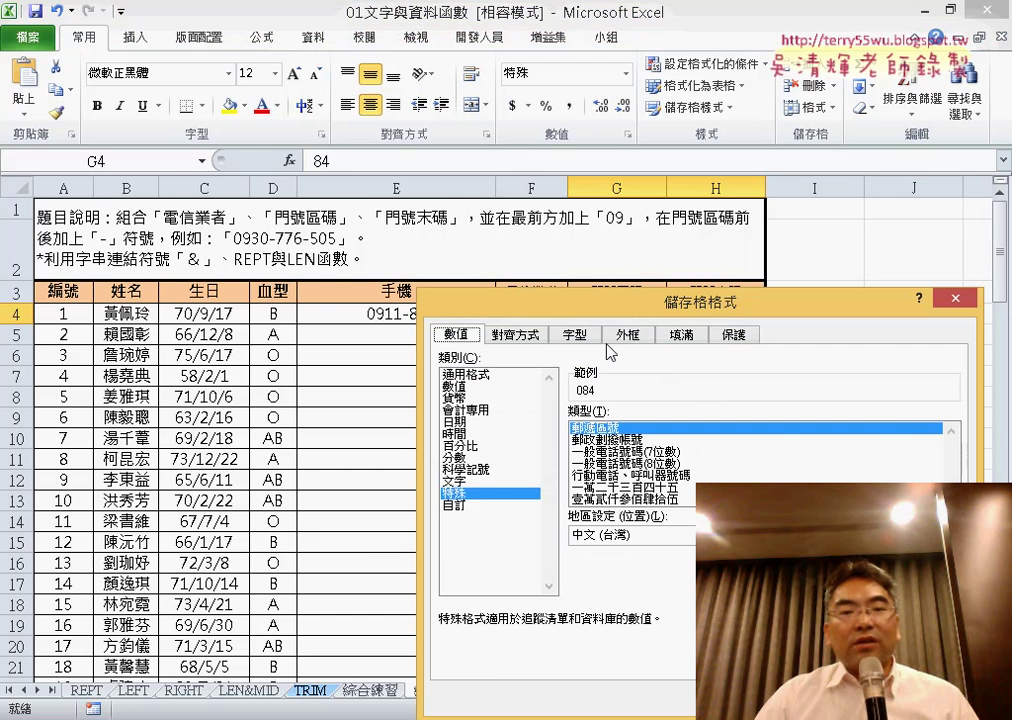
drag(609, 303, 507, 144)
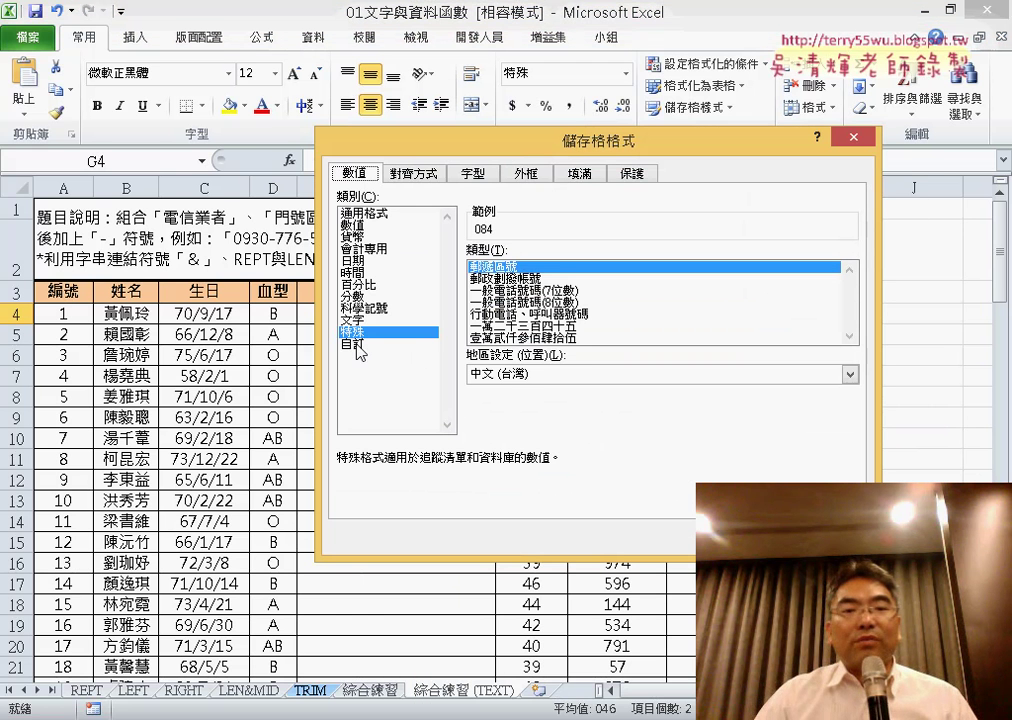
click(357, 345)
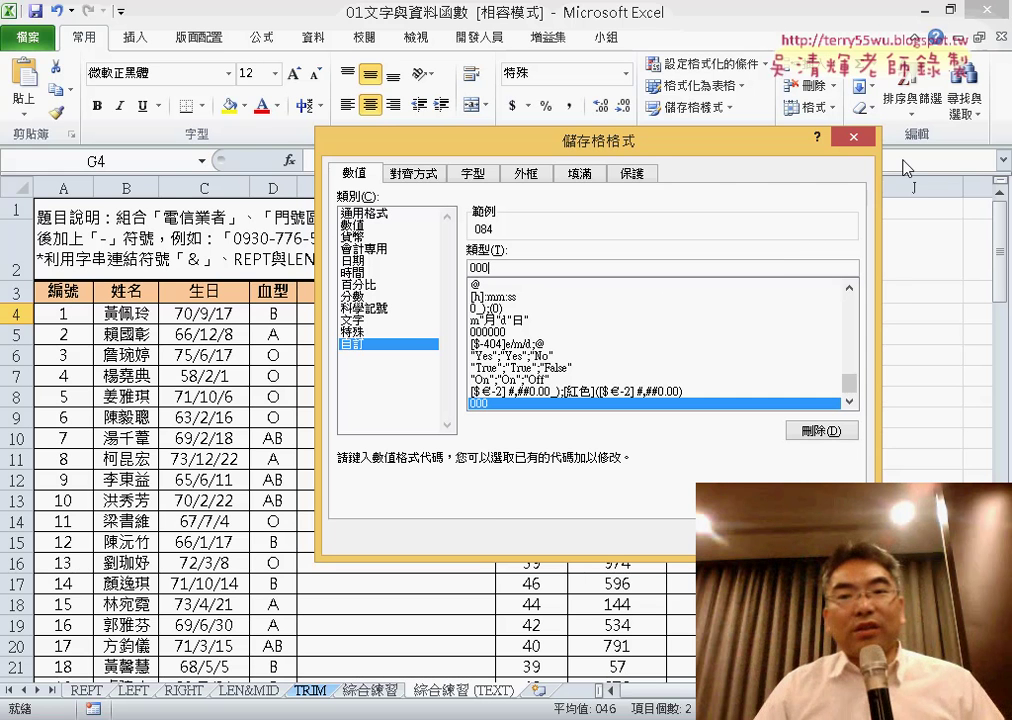
click(864, 138)
click(881, 318)
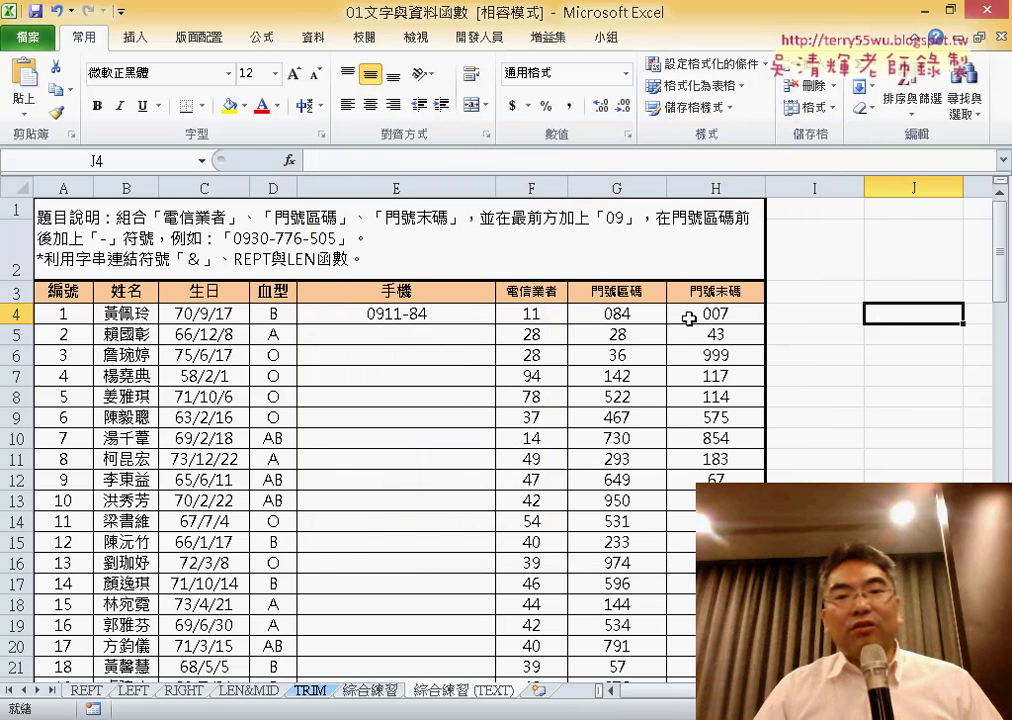
click(626, 316)
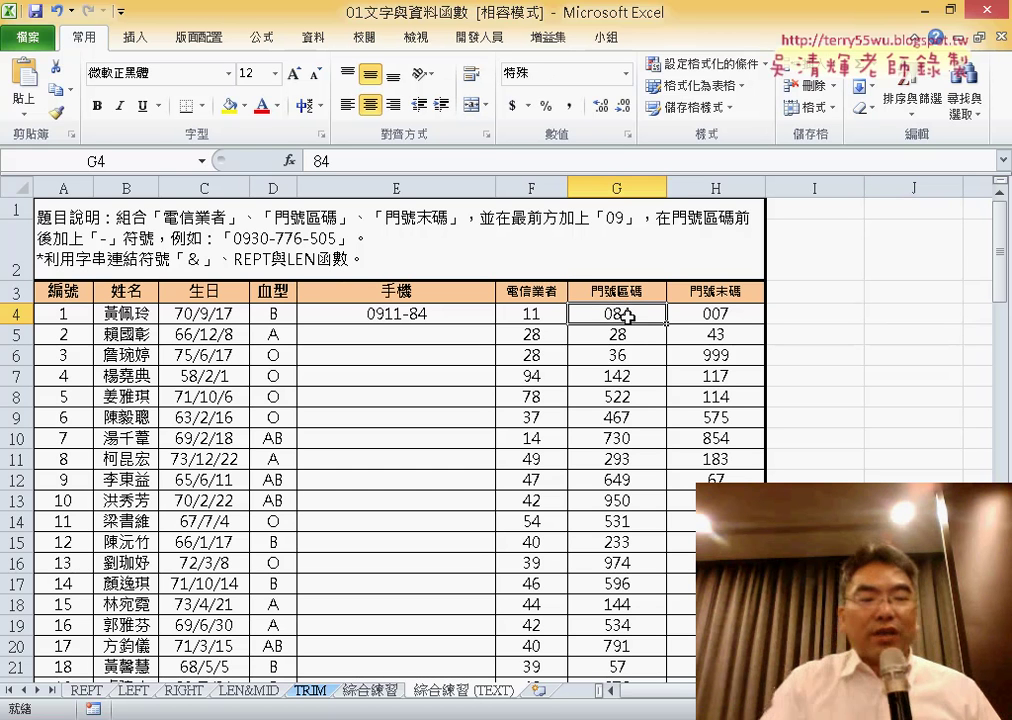
drag(635, 356, 650, 352)
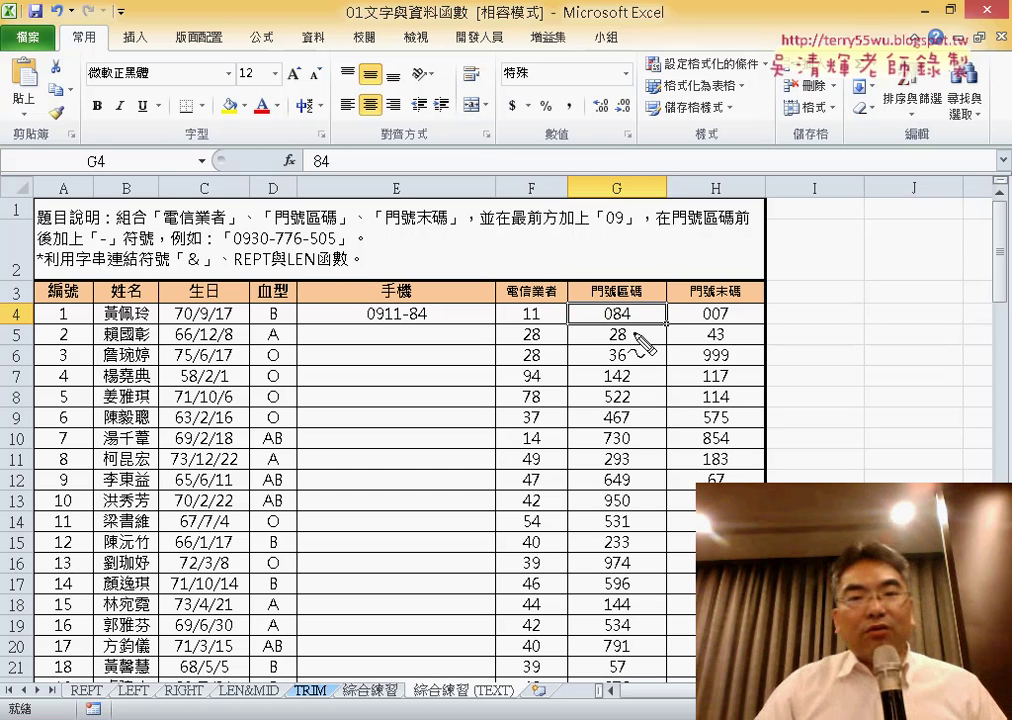
drag(636, 300, 600, 330)
mouse_move(595, 275)
mouse_down()
mouse_move(341, 164)
mouse_move(327, 190)
mouse_up()
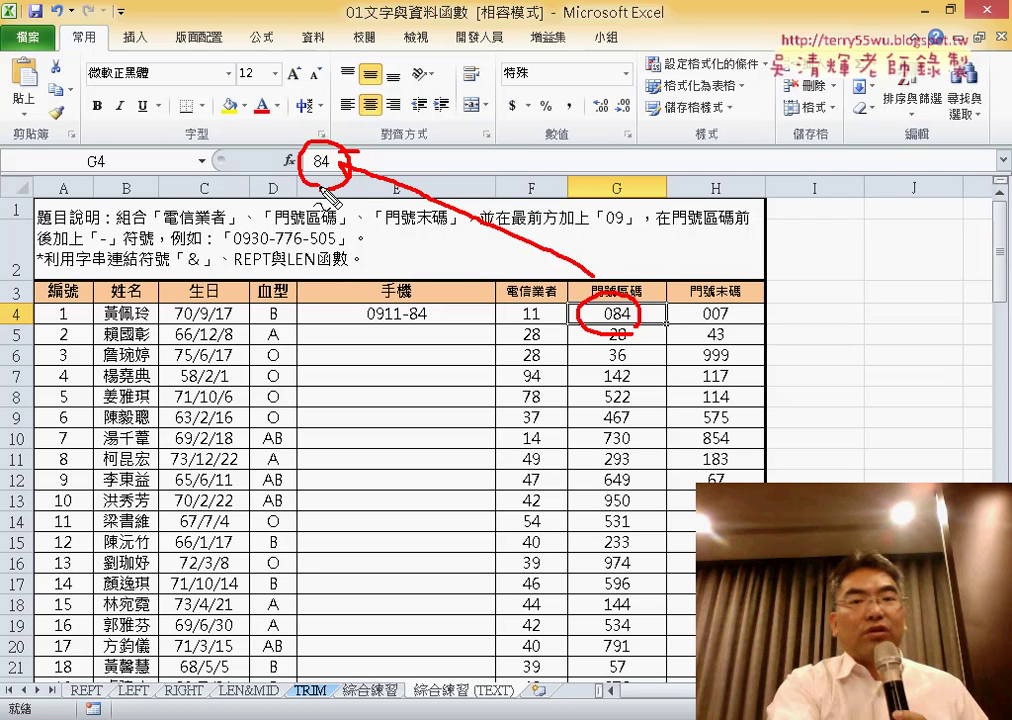
key(Escape)
click(822, 315)
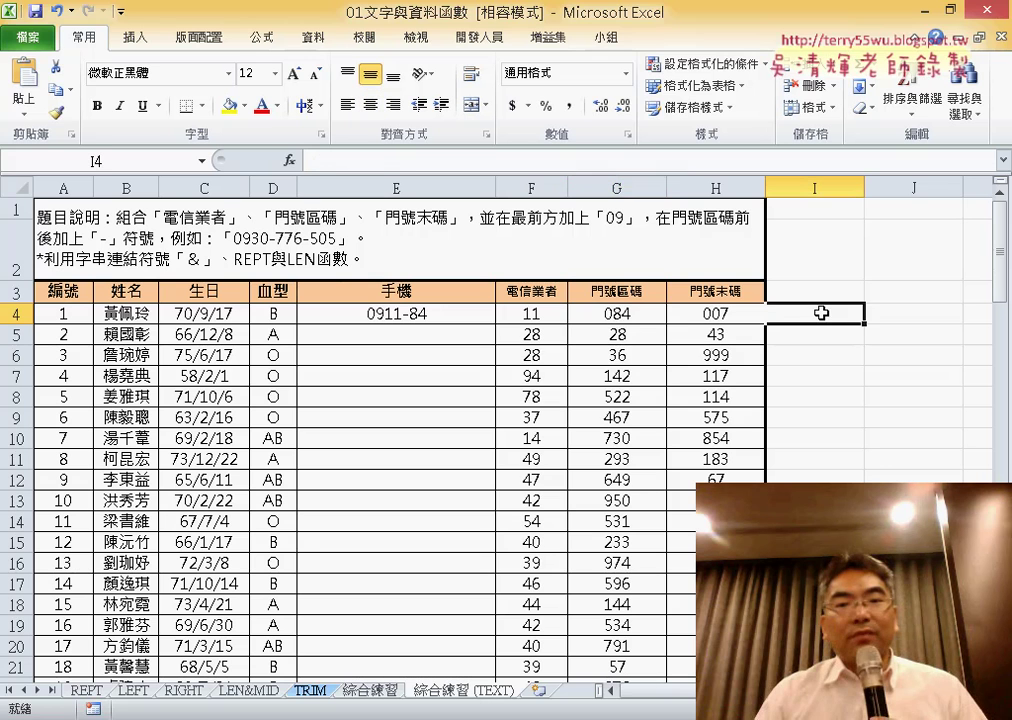
Step: Insert the TEXT function into I4 from the 文字 function category
click(289, 161)
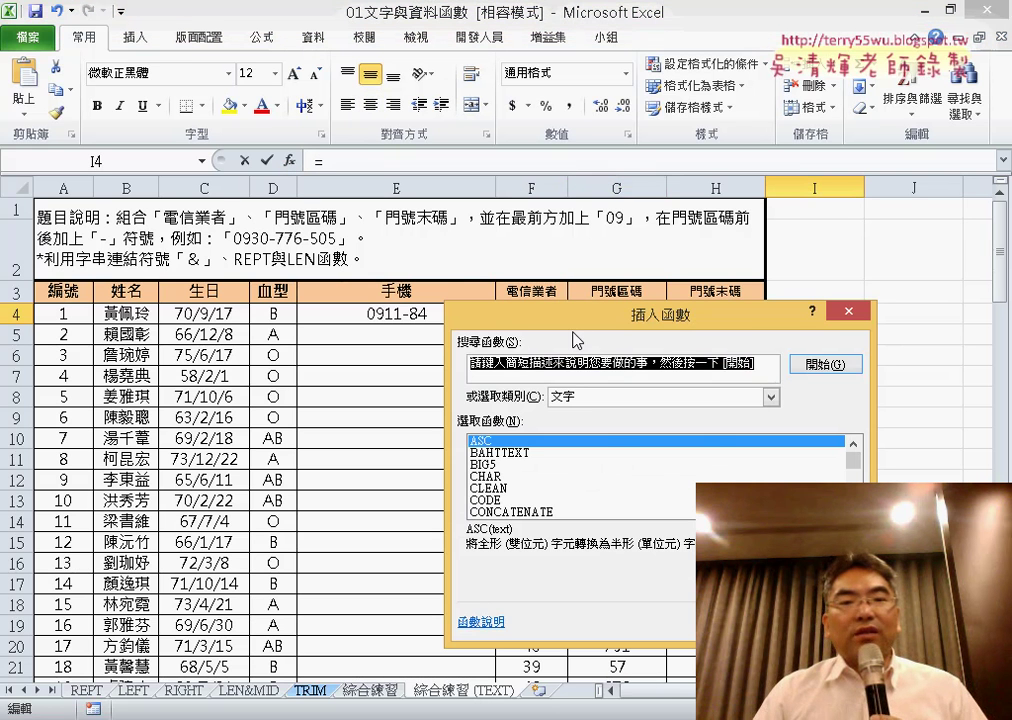
drag(576, 315, 320, 105)
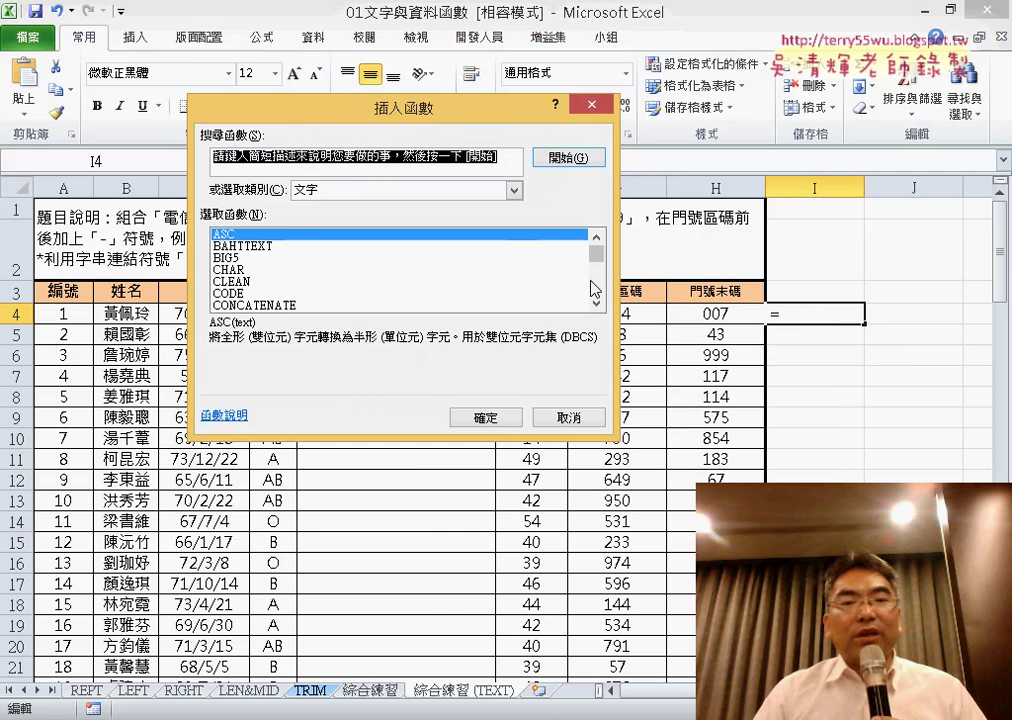
drag(597, 256, 601, 292)
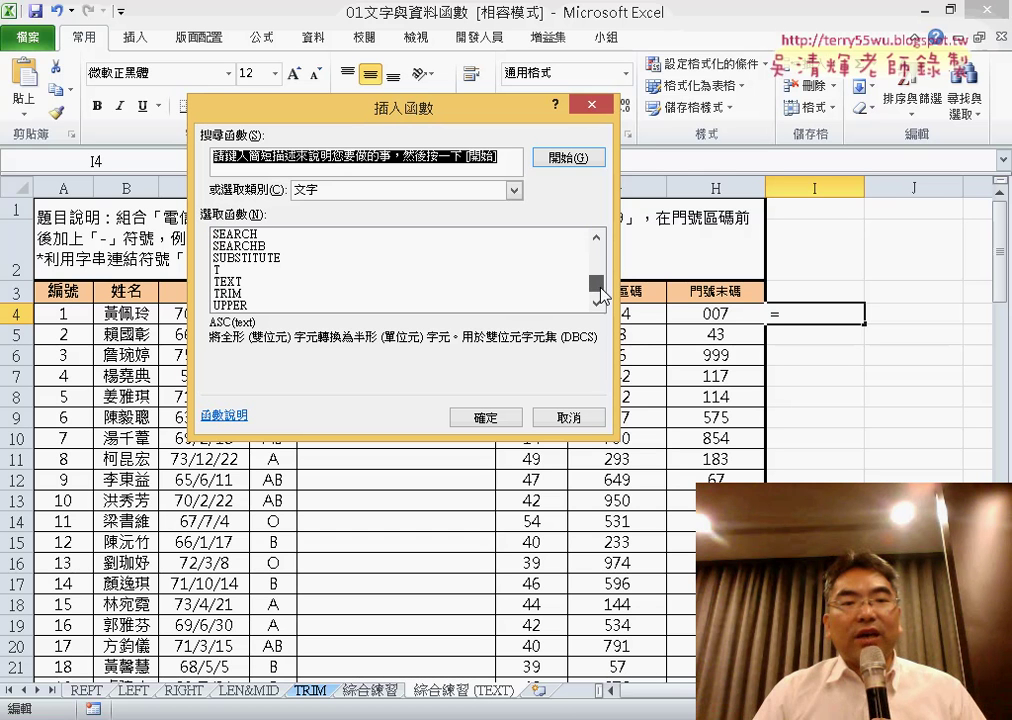
click(278, 283)
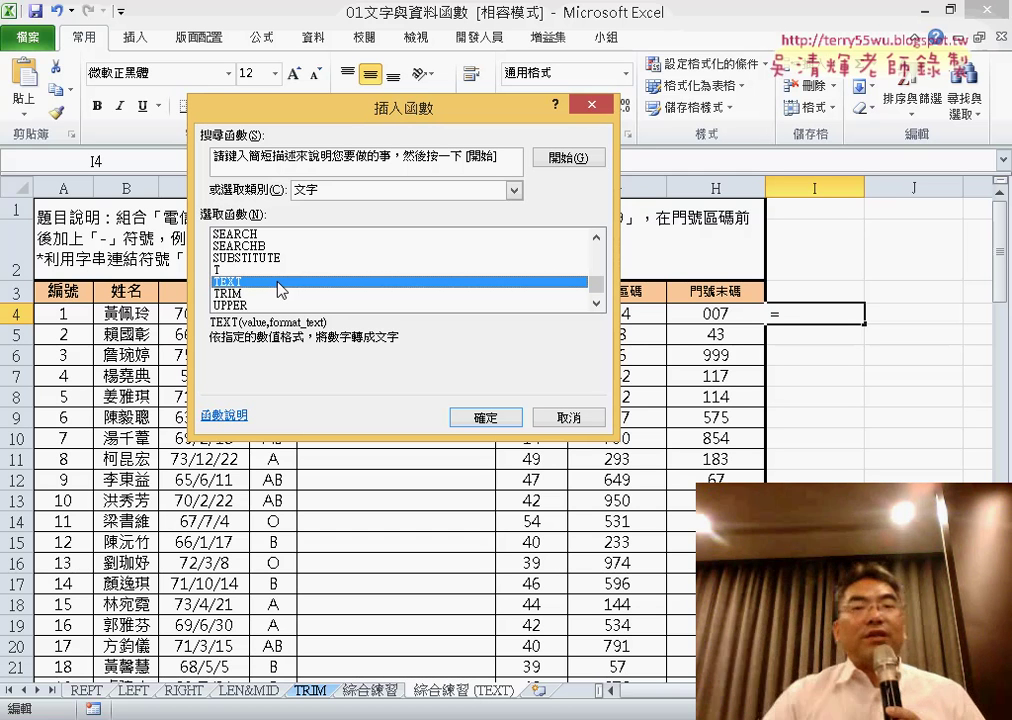
click(497, 418)
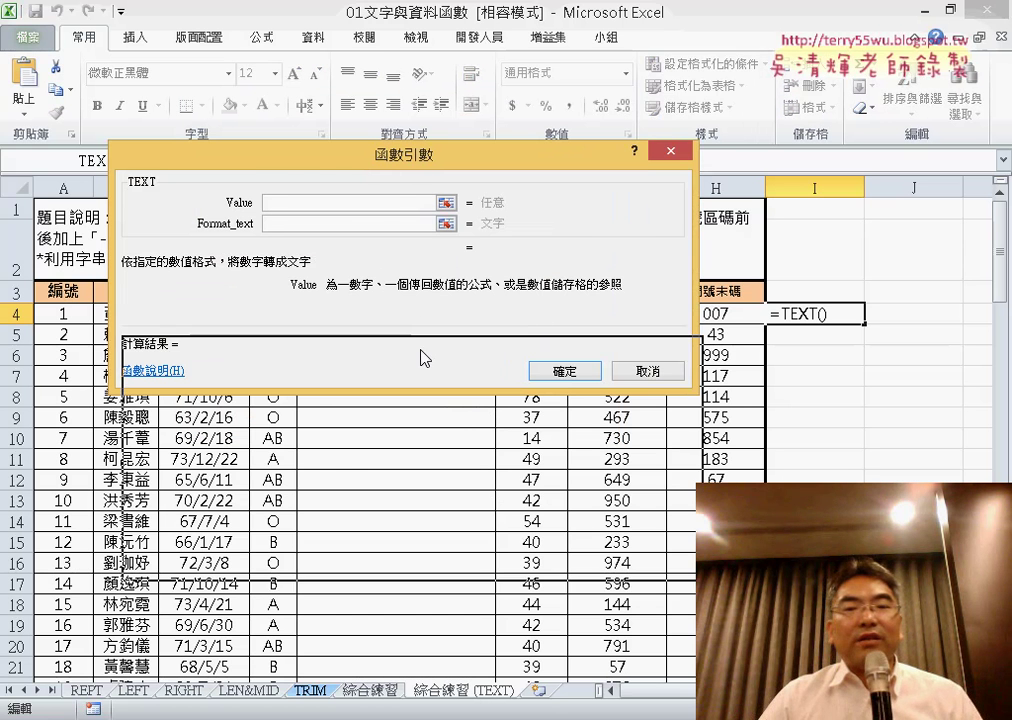
Step: Set TEXT's arguments to value G4 and format "000", previewing 084
drag(416, 168, 425, 359)
click(612, 312)
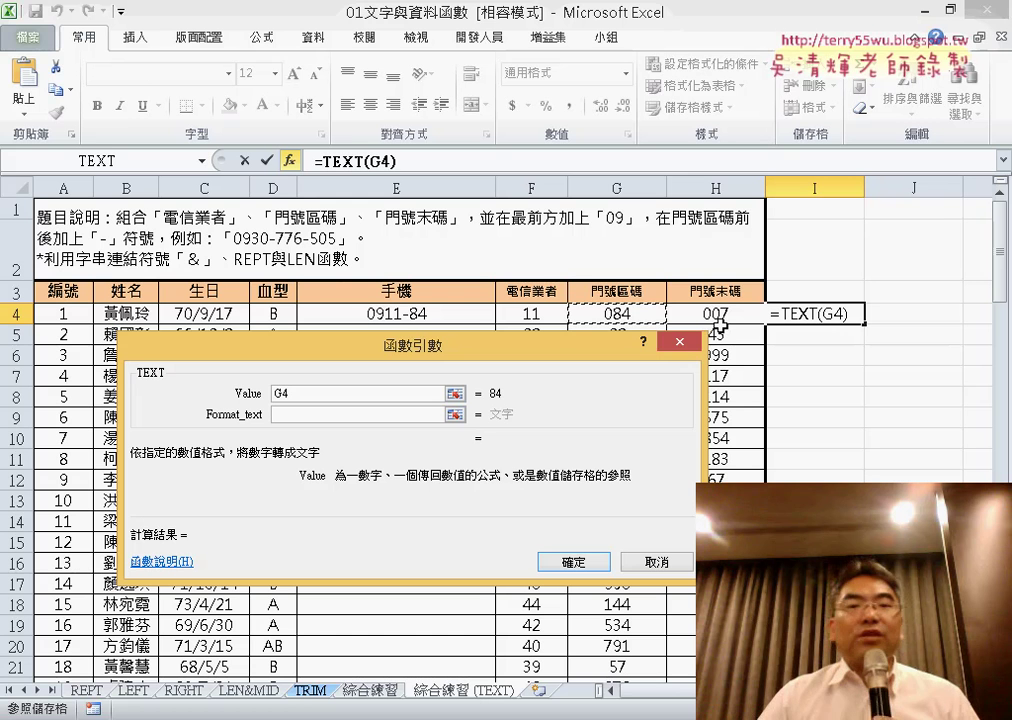
click(318, 415)
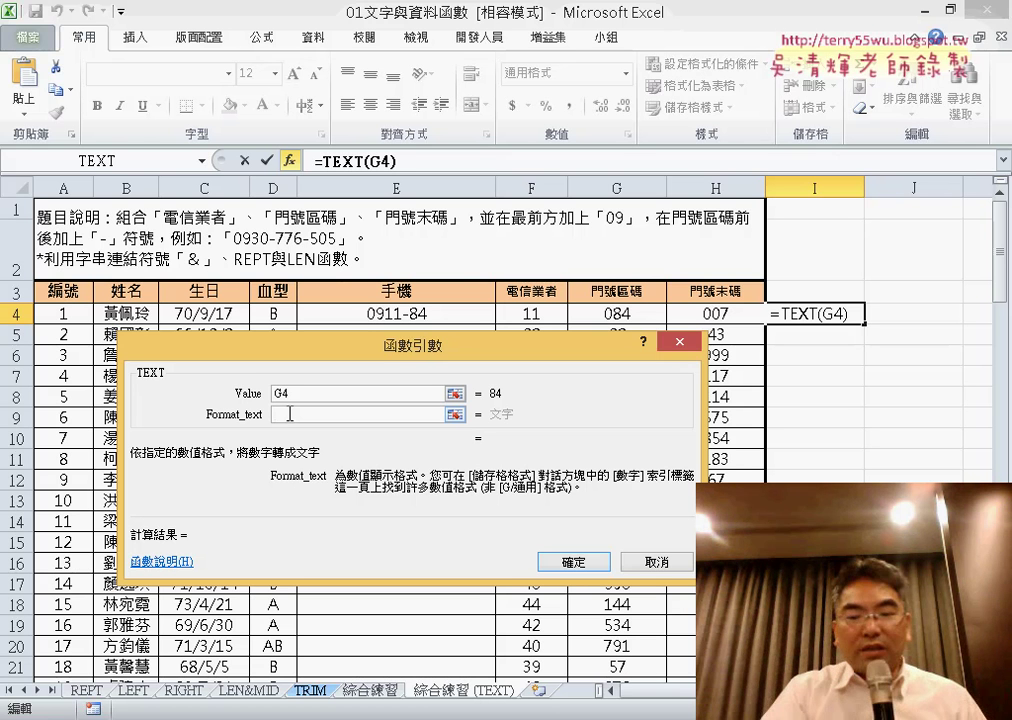
text("0)
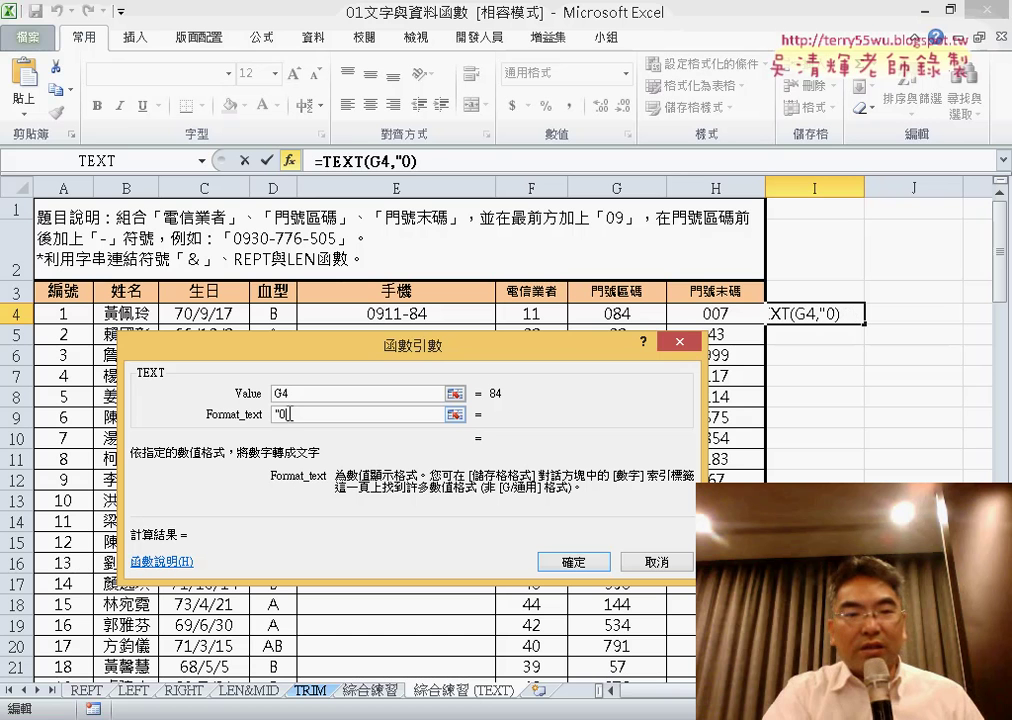
text(00")
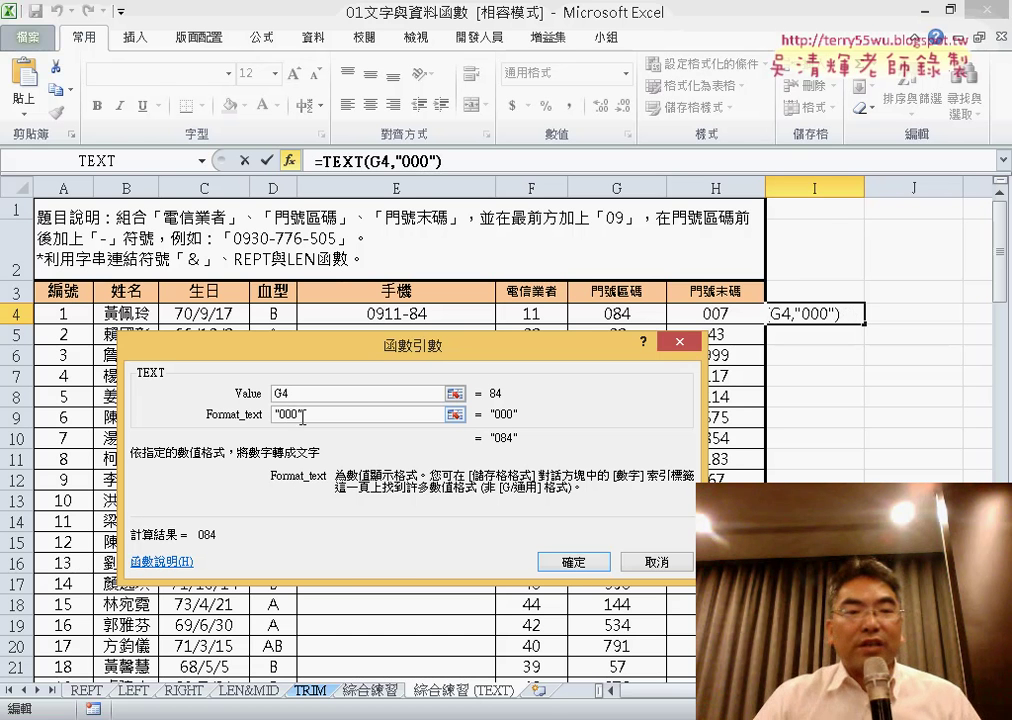
drag(302, 416, 257, 414)
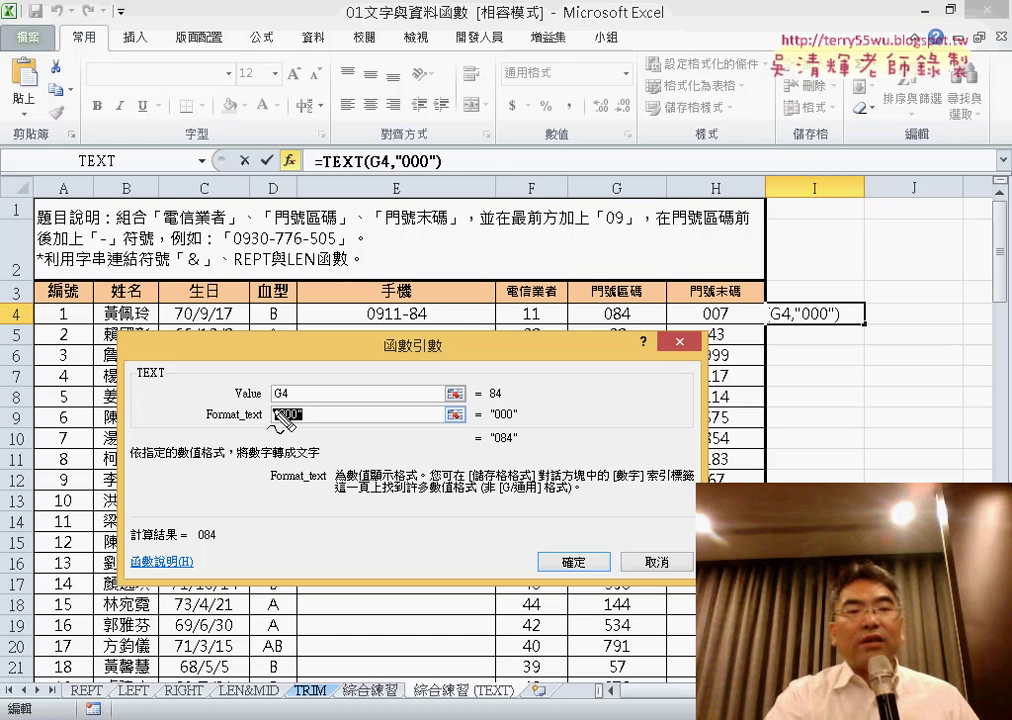
Step: Confirm =TEXT(G4,"000") in I4 so it displays 084 with its leading zero
drag(513, 406, 514, 400)
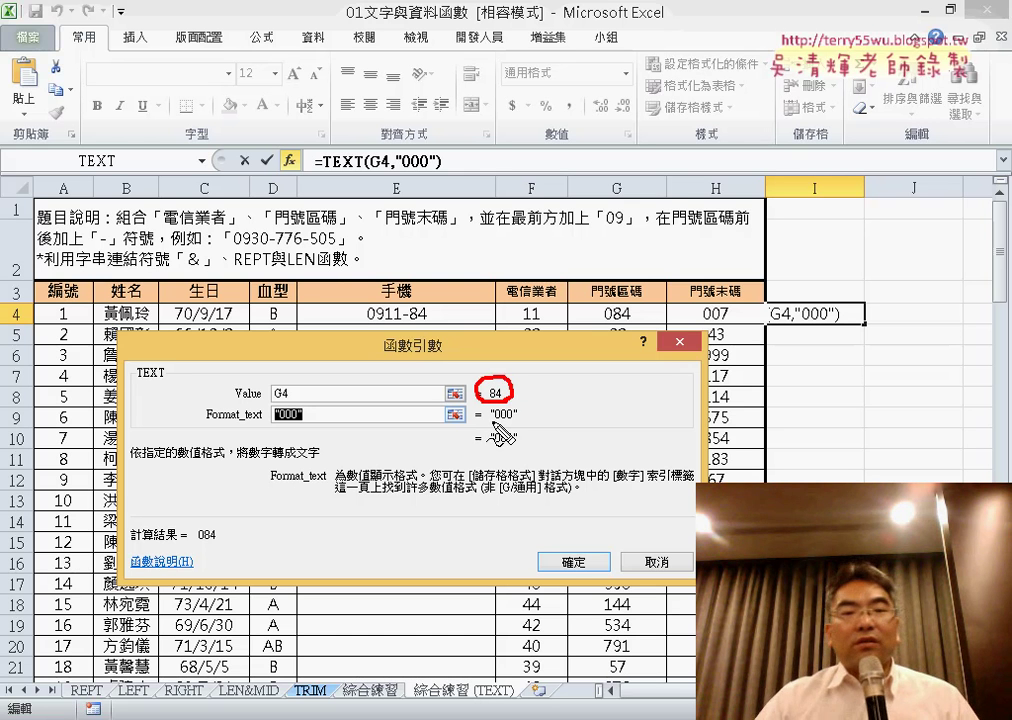
mouse_move(491, 423)
mouse_down()
mouse_move(516, 423)
mouse_move(507, 450)
mouse_up()
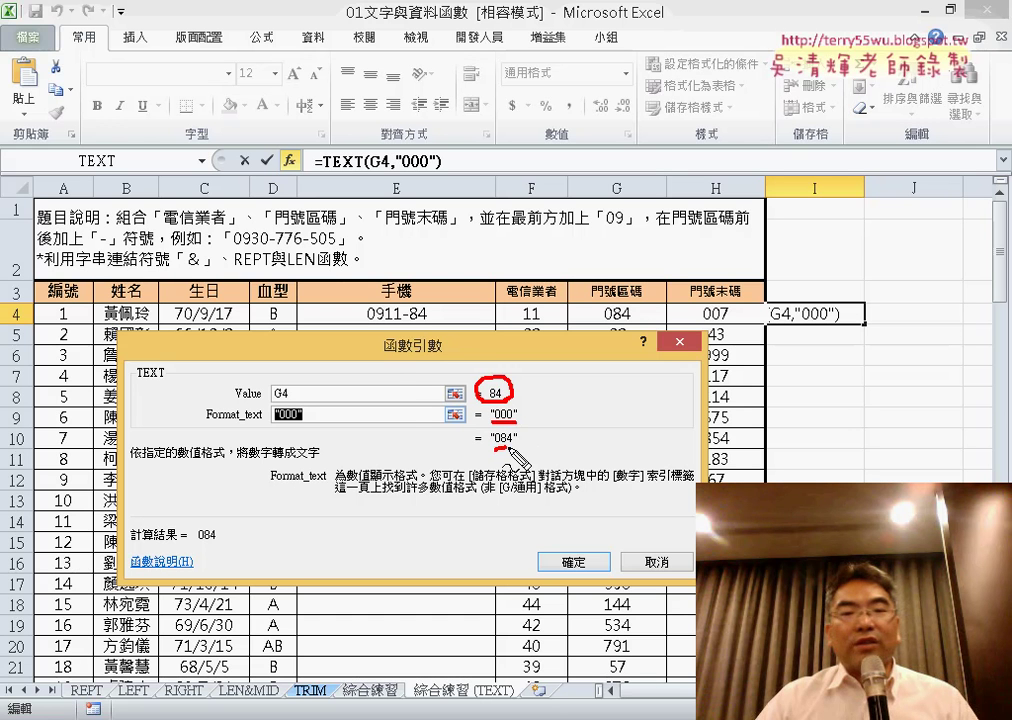
mouse_move(447, 382)
mouse_down()
mouse_move(462, 440)
mouse_move(497, 447)
mouse_up()
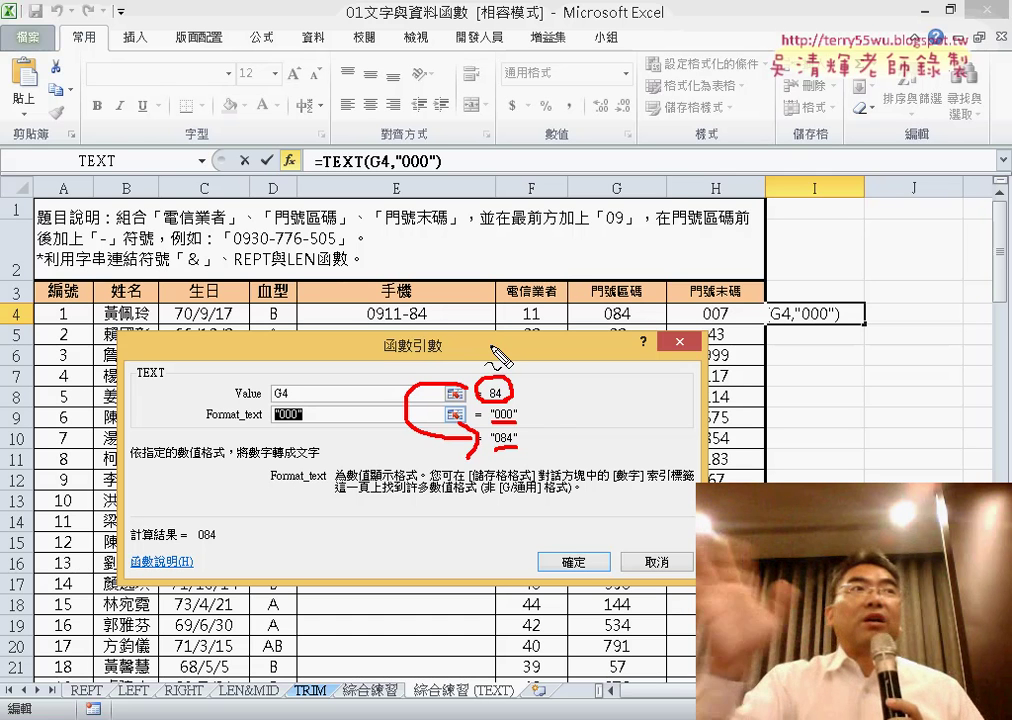
key(Escape)
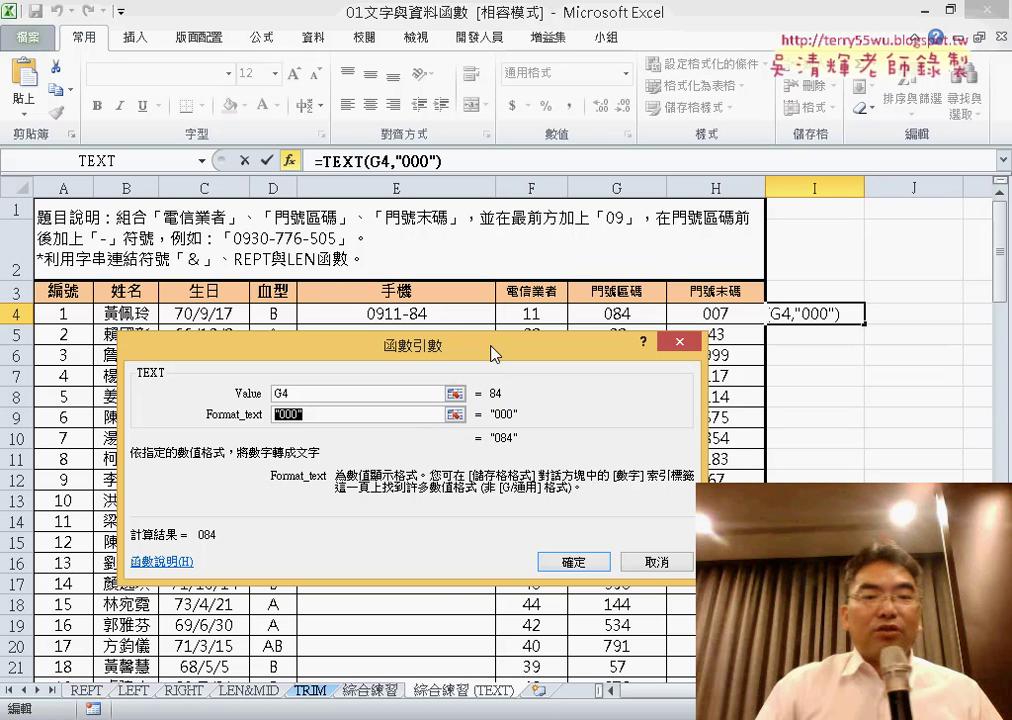
click(573, 565)
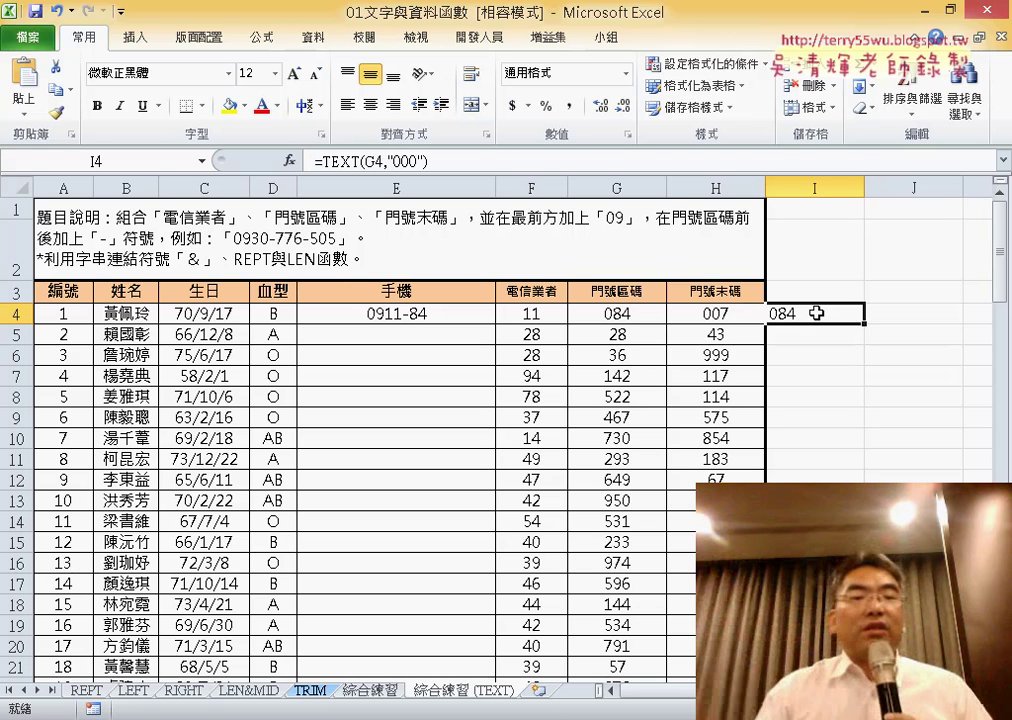
Step: Replace the trailing G4 in E4's formula with TEXT(G4,"000") so E4 shows 0911-084
click(430, 316)
drag(419, 161, 458, 161)
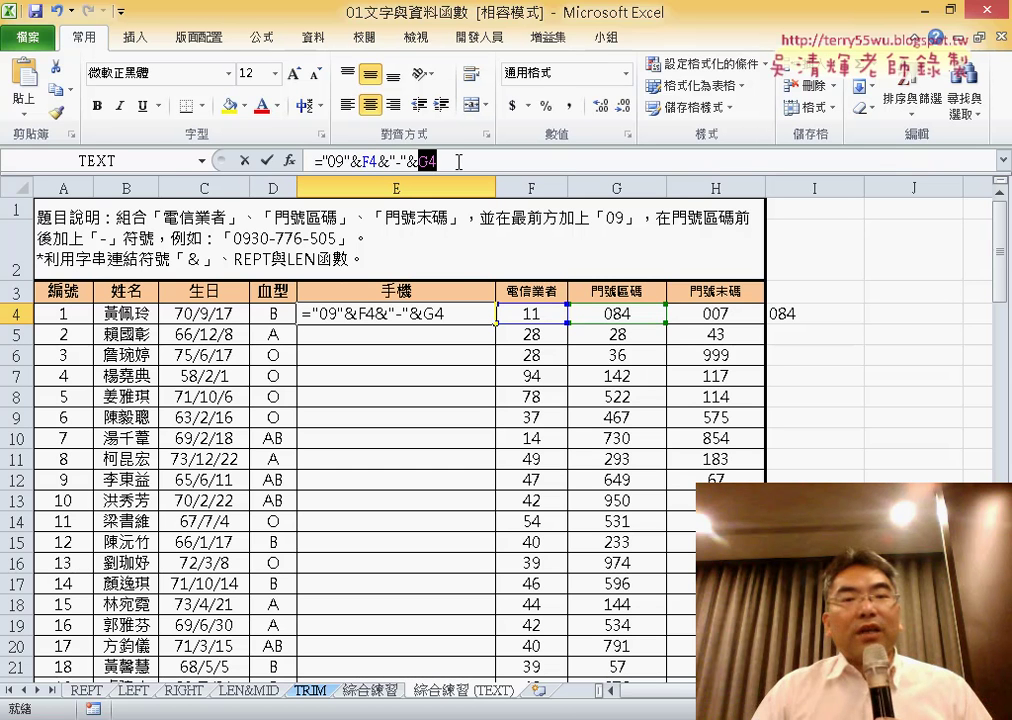
key(BackSpace)
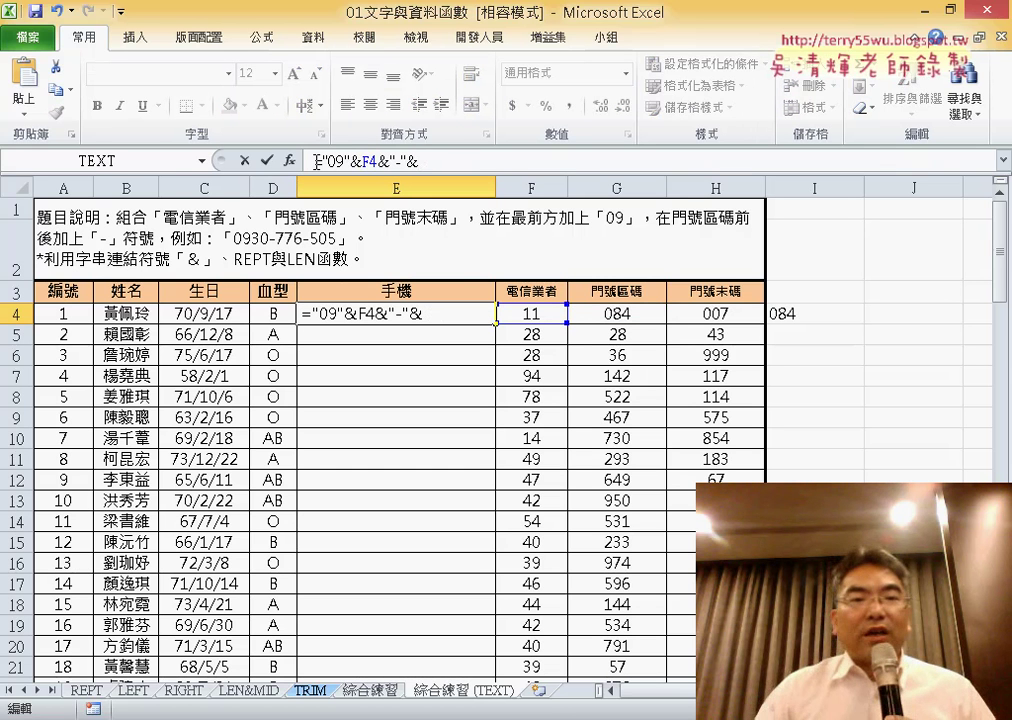
click(203, 160)
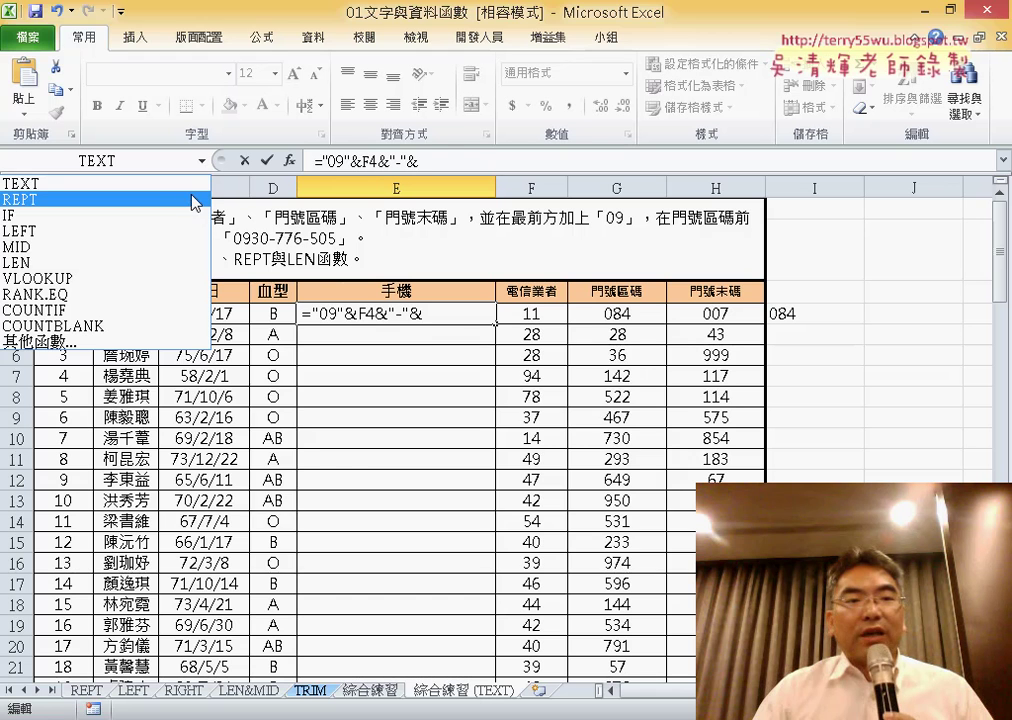
click(192, 184)
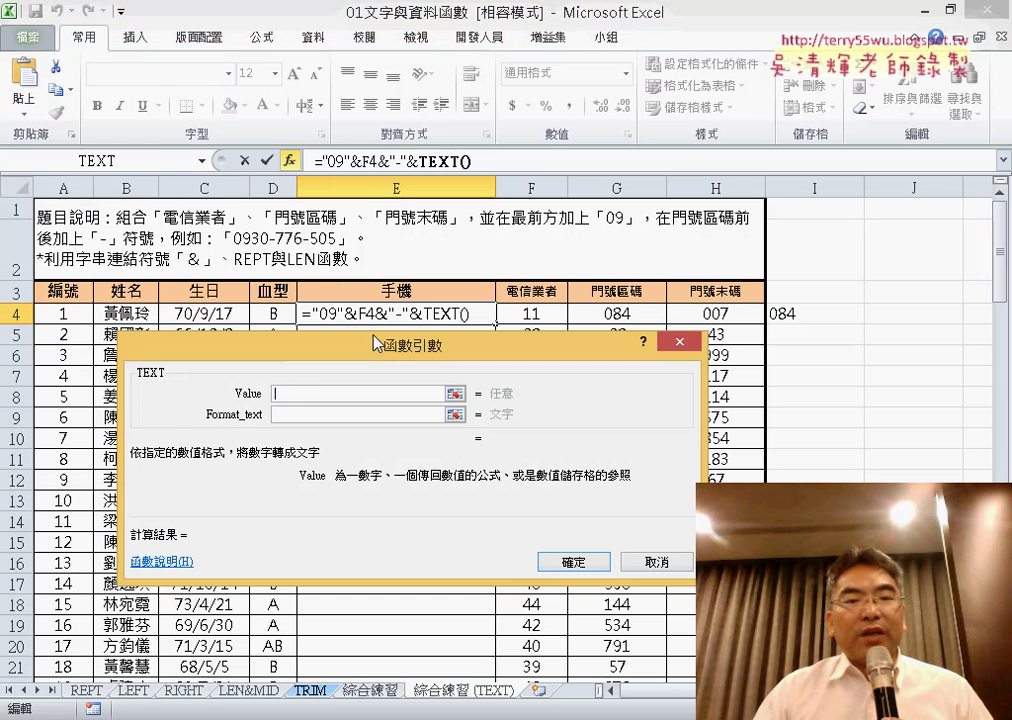
drag(377, 343, 440, 404)
click(620, 314)
click(398, 473)
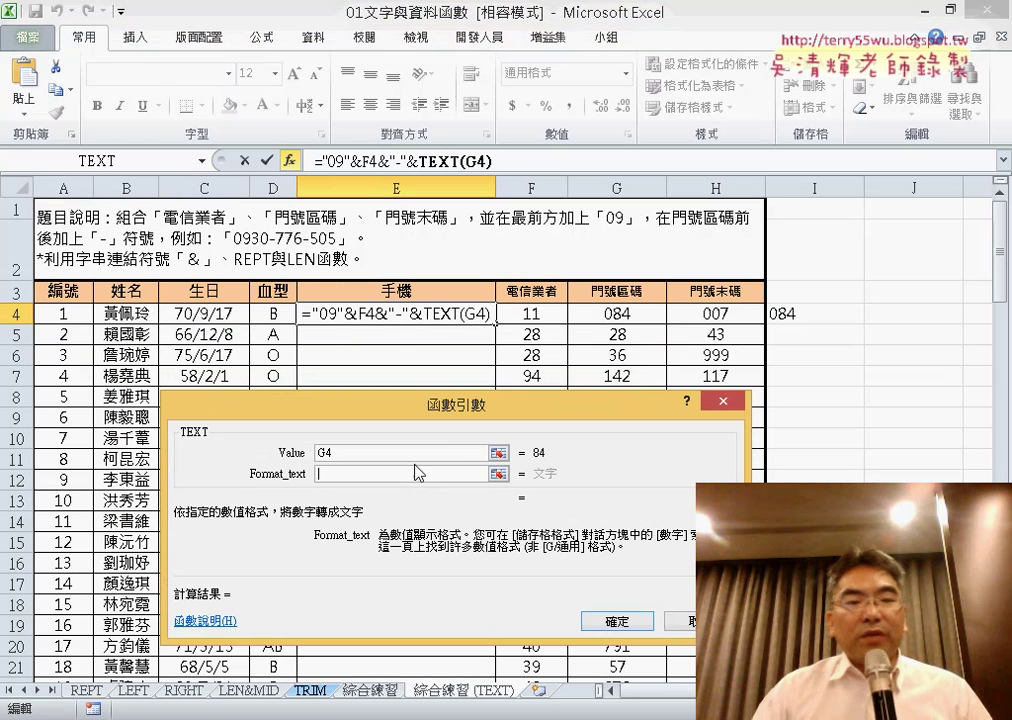
text("")
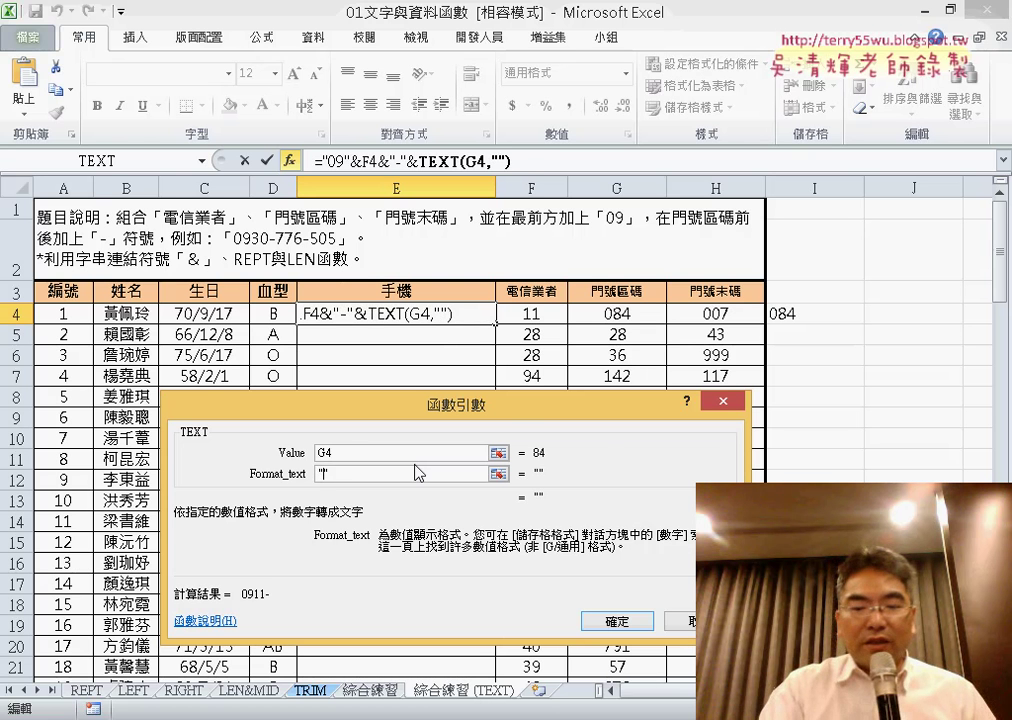
text(000)
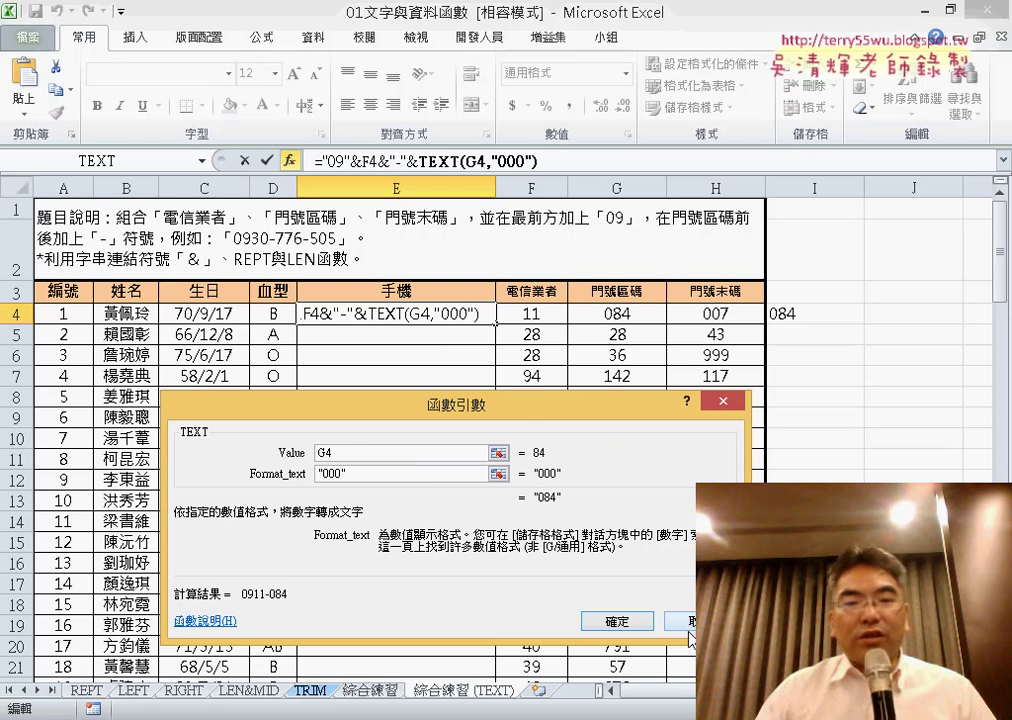
click(648, 620)
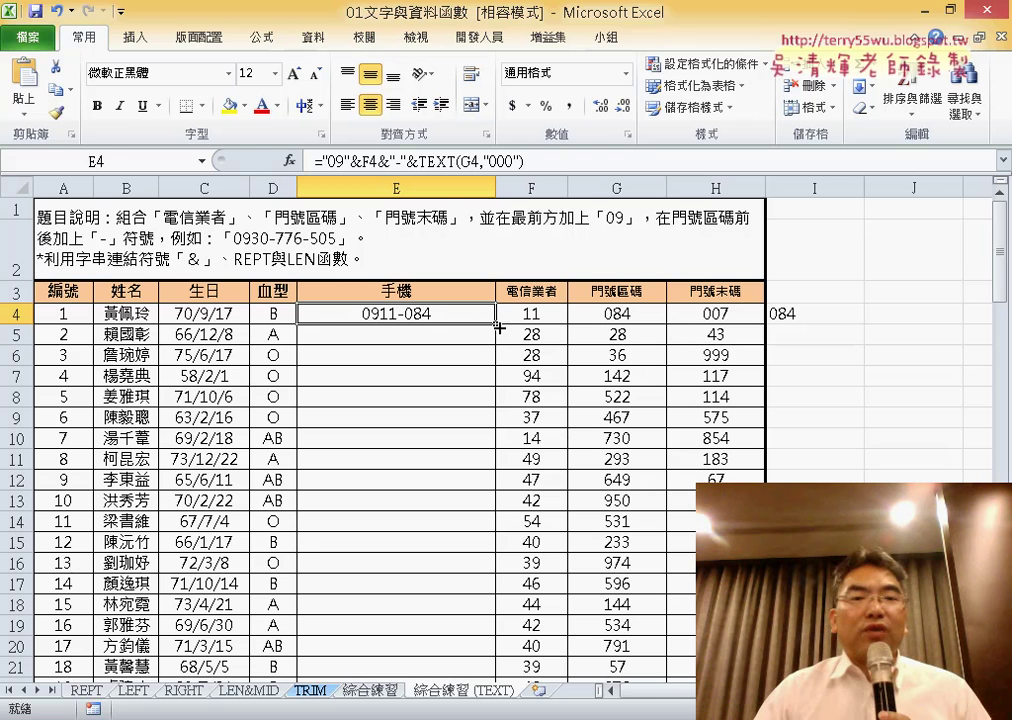
drag(524, 161, 390, 161)
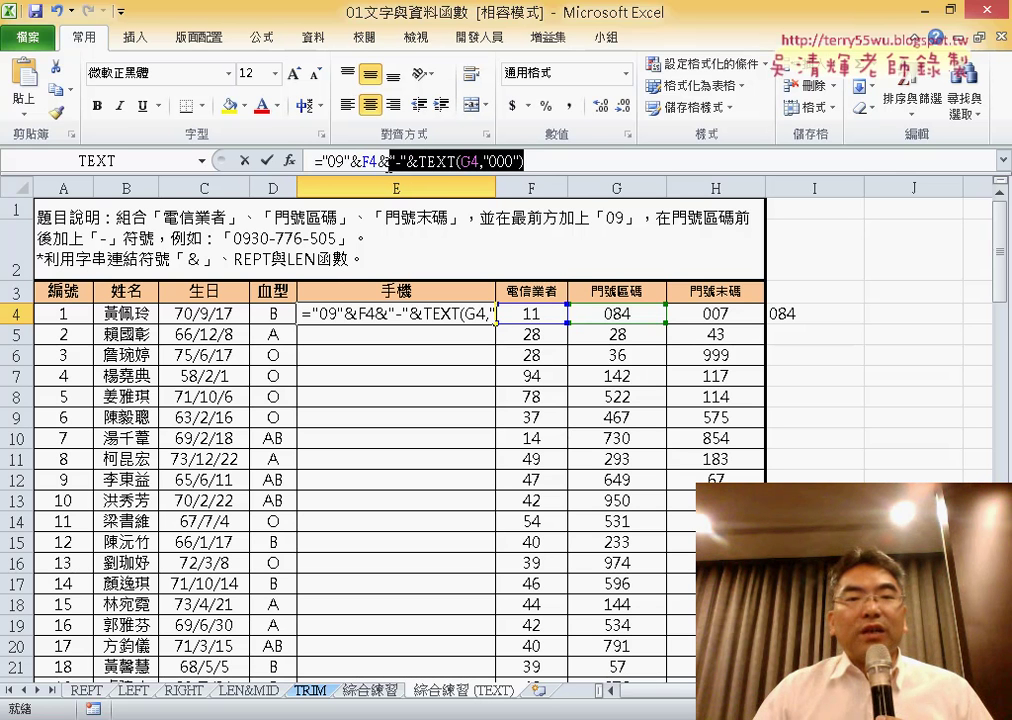
right_click(437, 161)
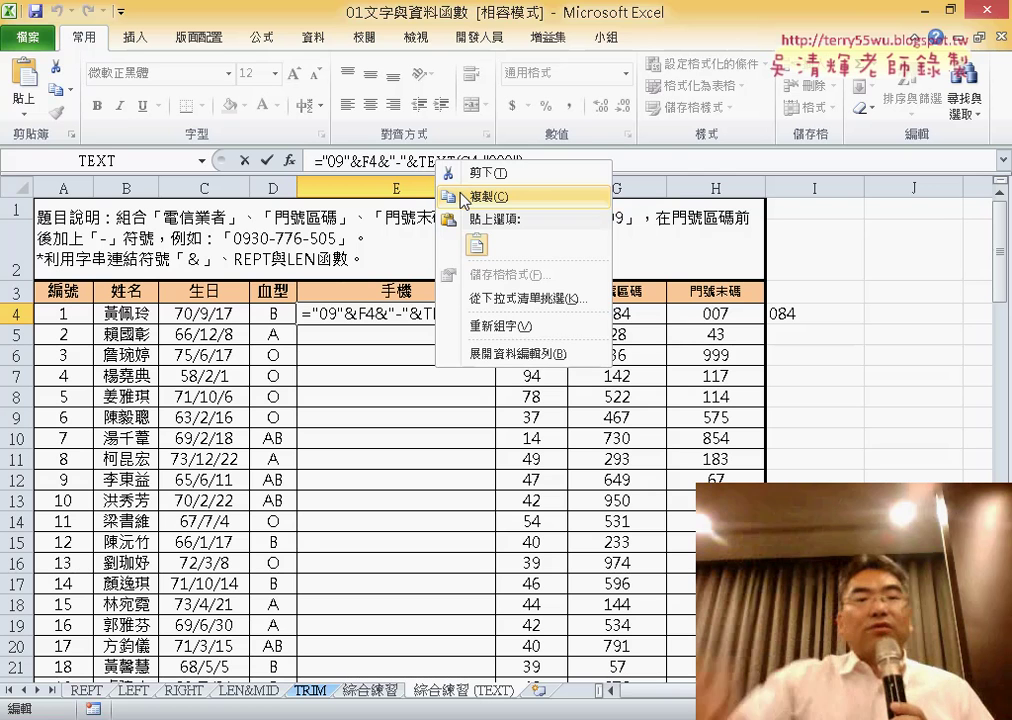
click(463, 198)
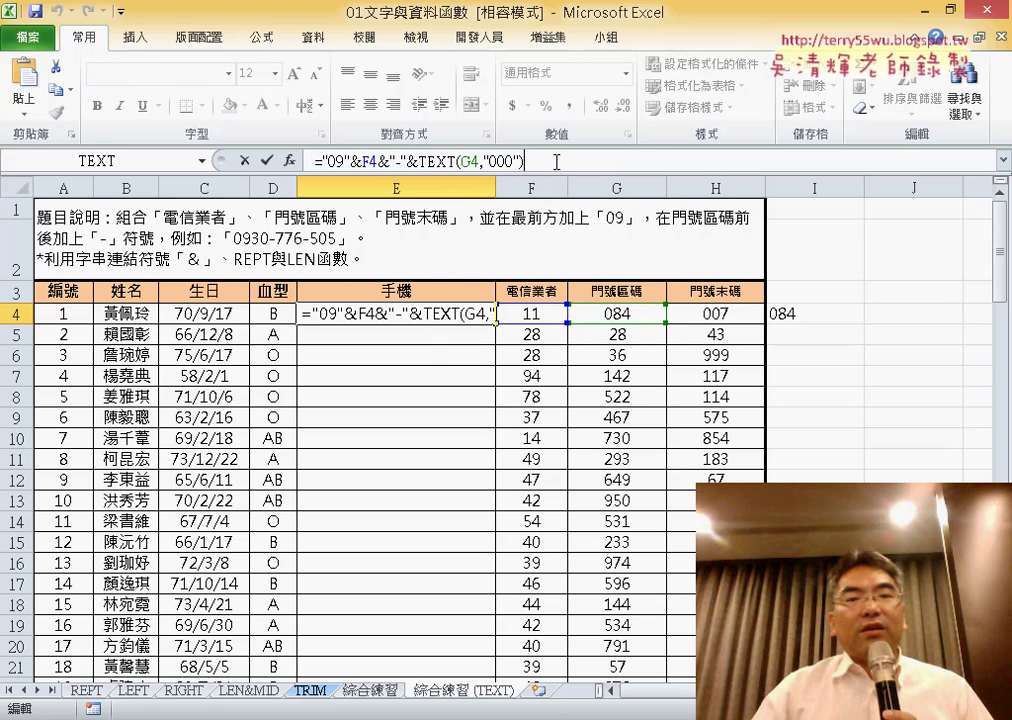
key(ctrl+v)
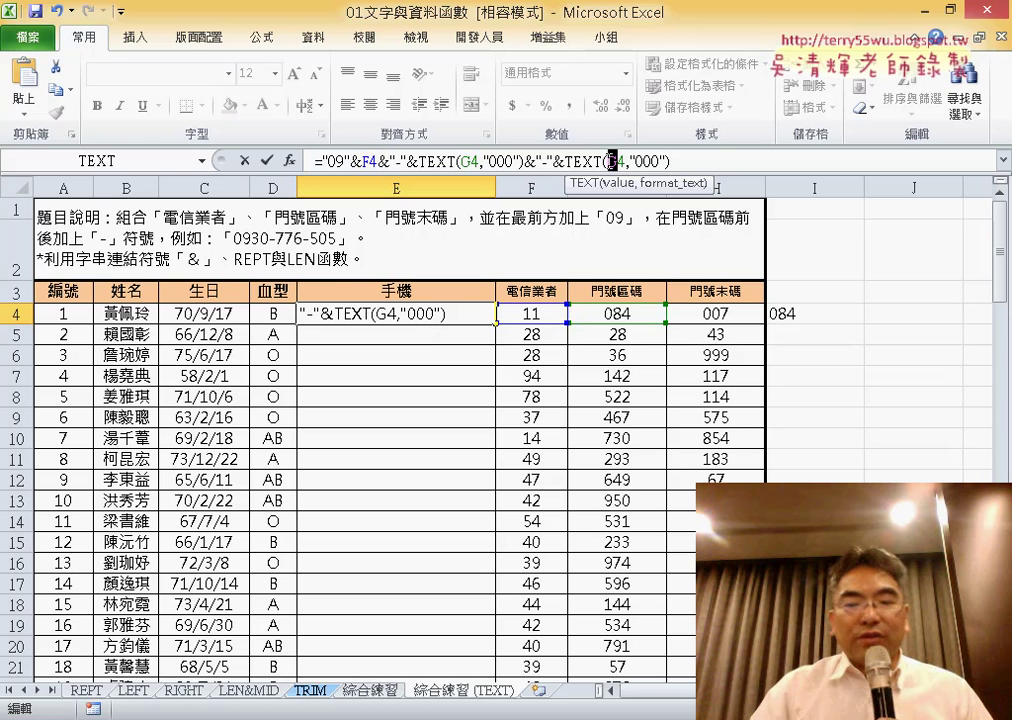
text(H)
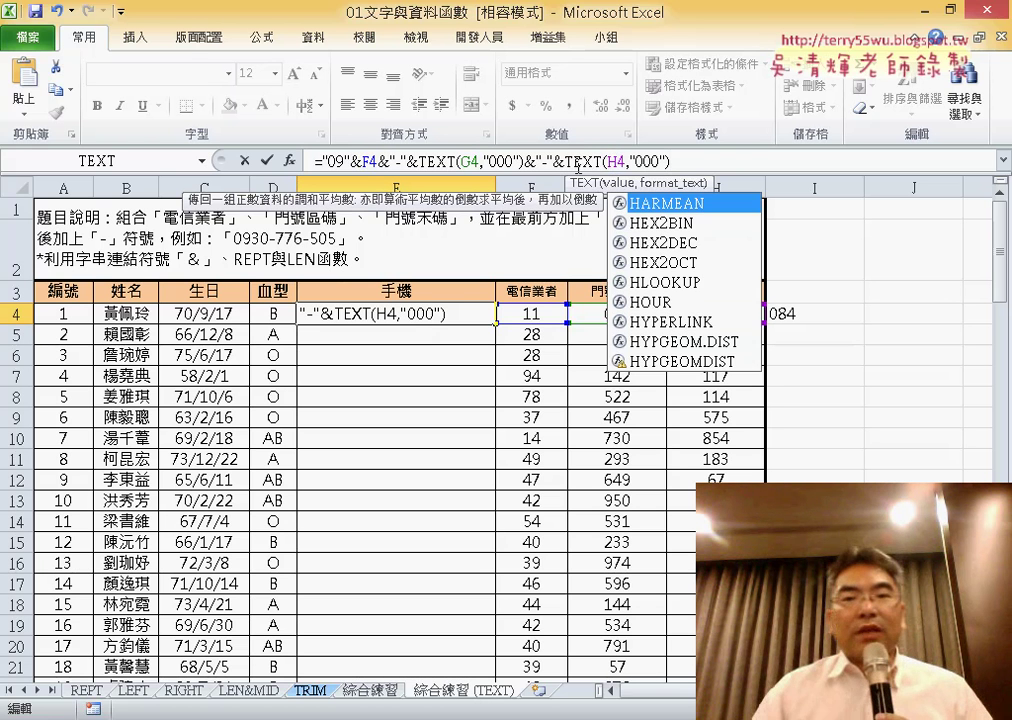
click(267, 160)
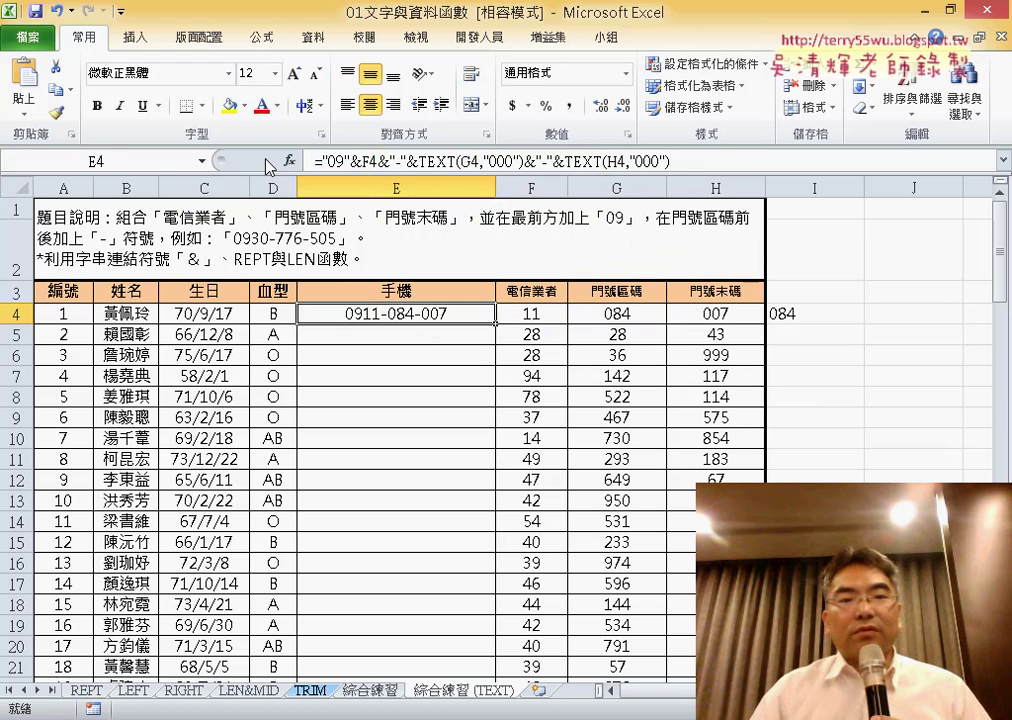
double_click(495, 324)
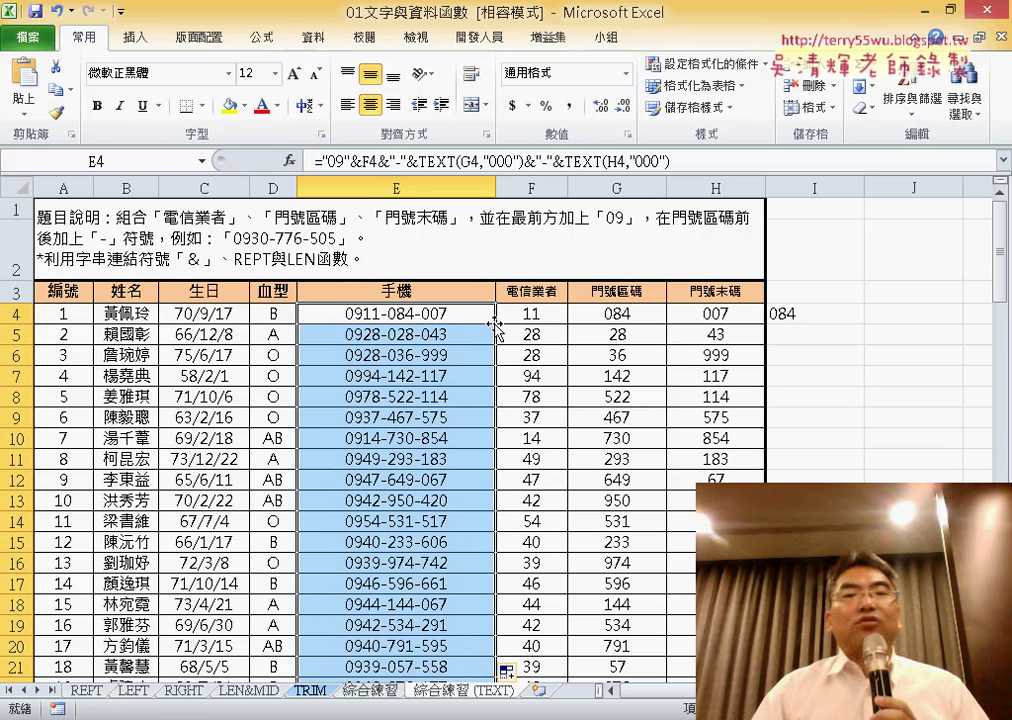
click(697, 163)
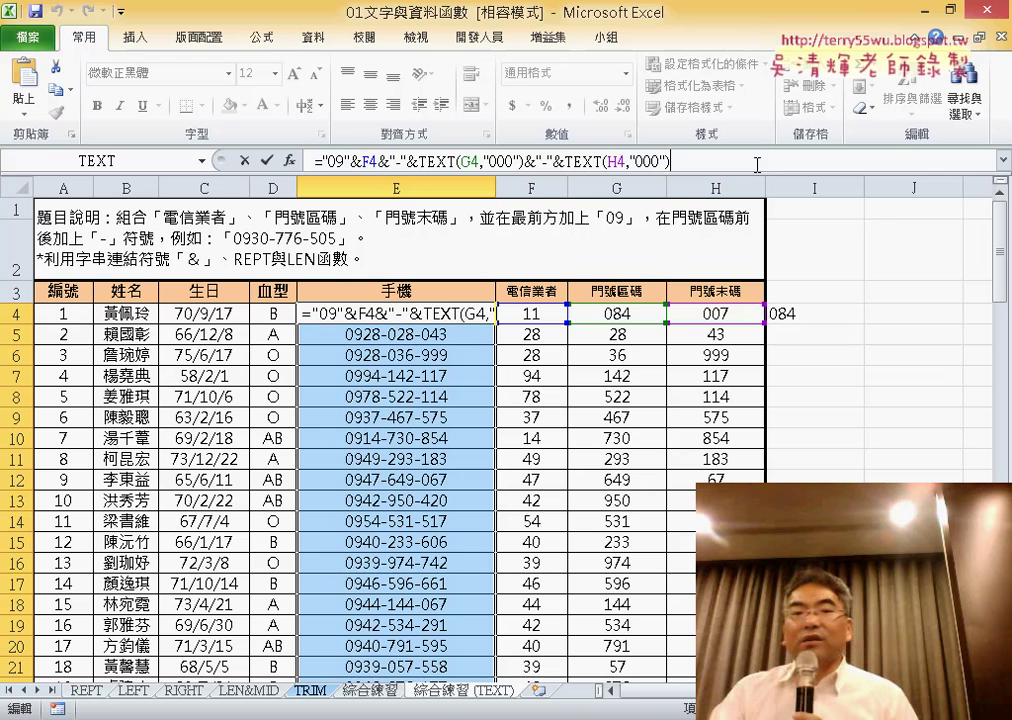
click(612, 314)
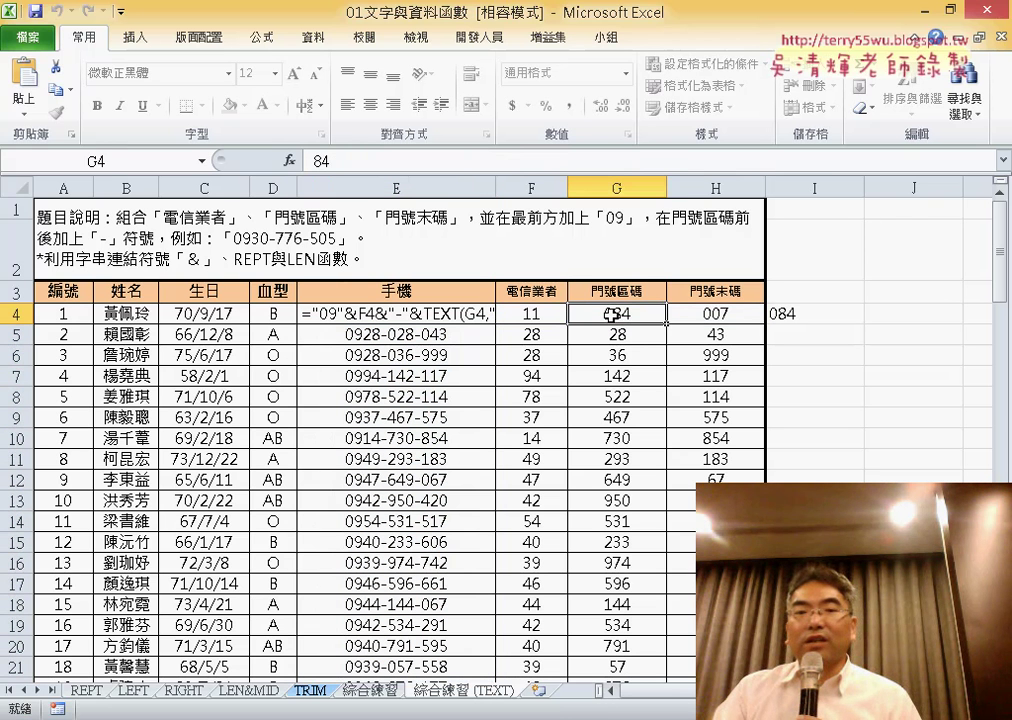
drag(612, 314, 690, 314)
right_click(636, 313)
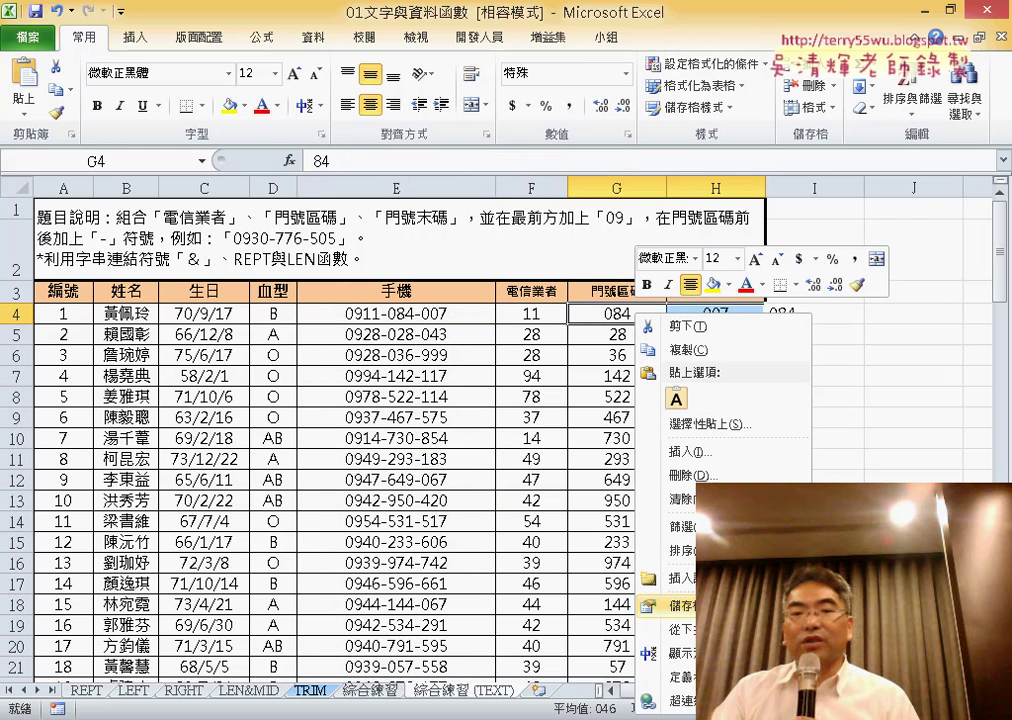
click(680, 605)
click(508, 505)
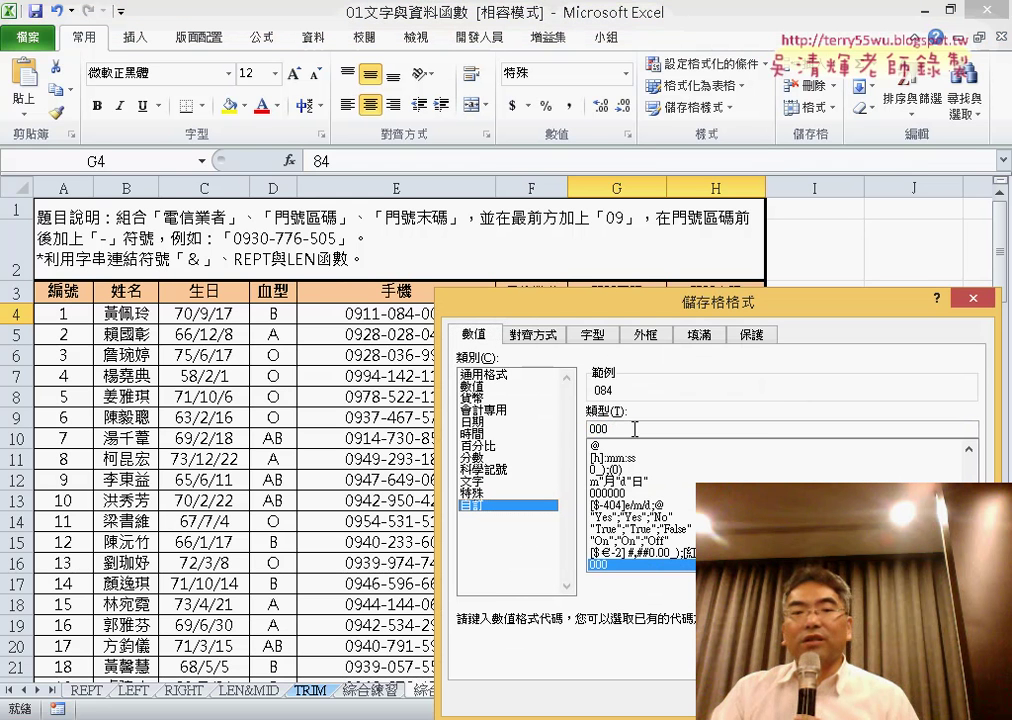
drag(634, 428, 566, 425)
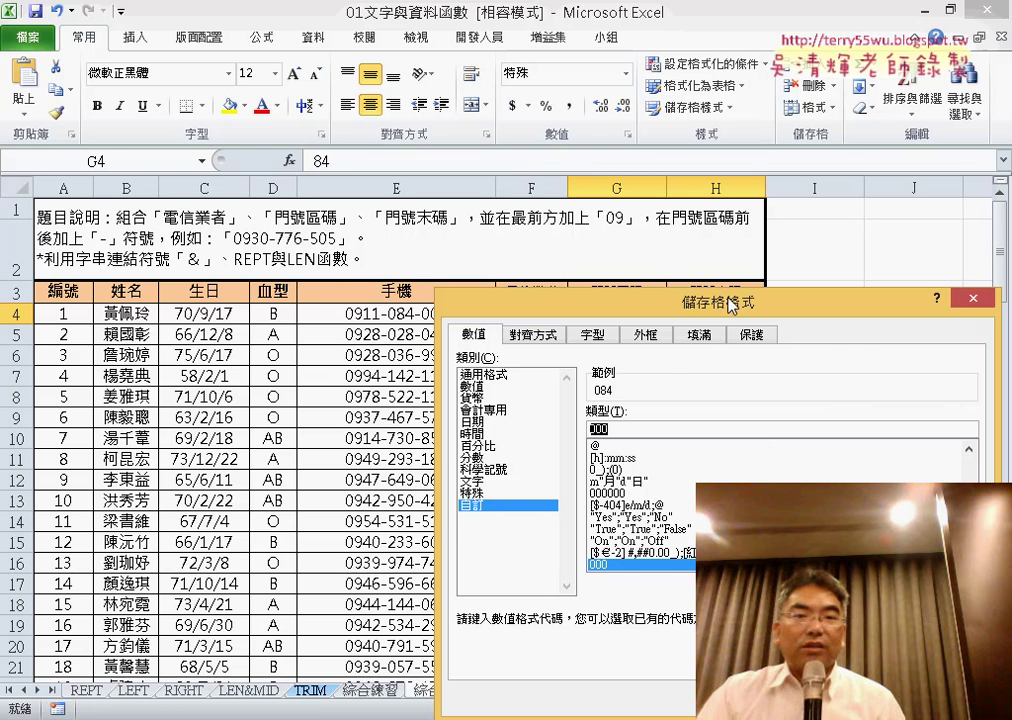
drag(731, 304, 362, 192)
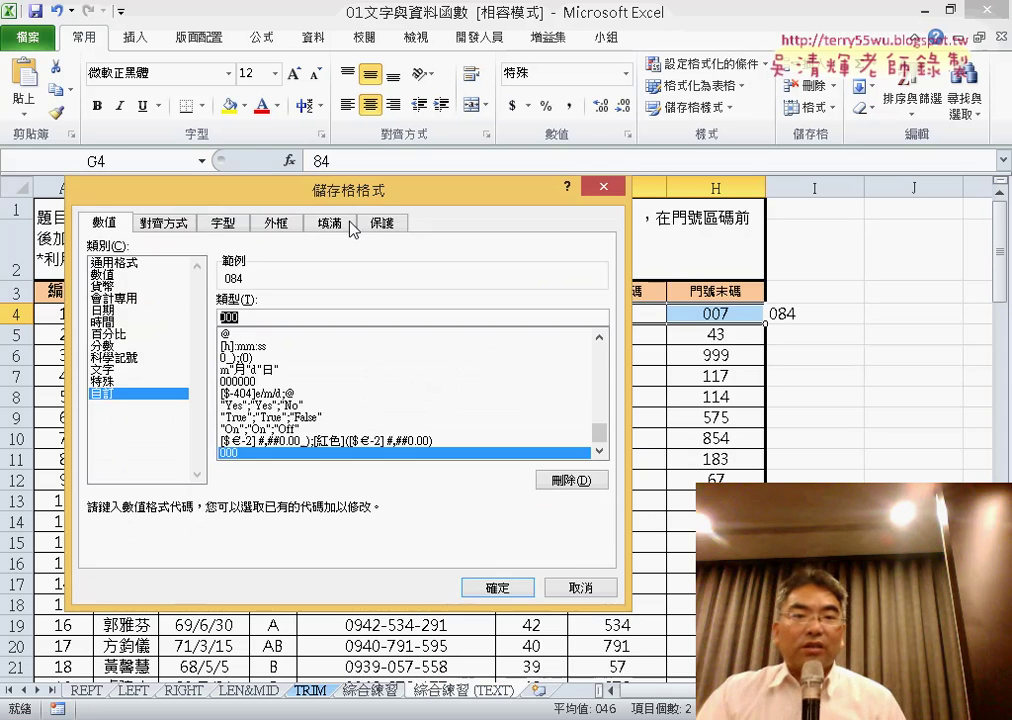
click(491, 592)
drag(613, 312, 714, 318)
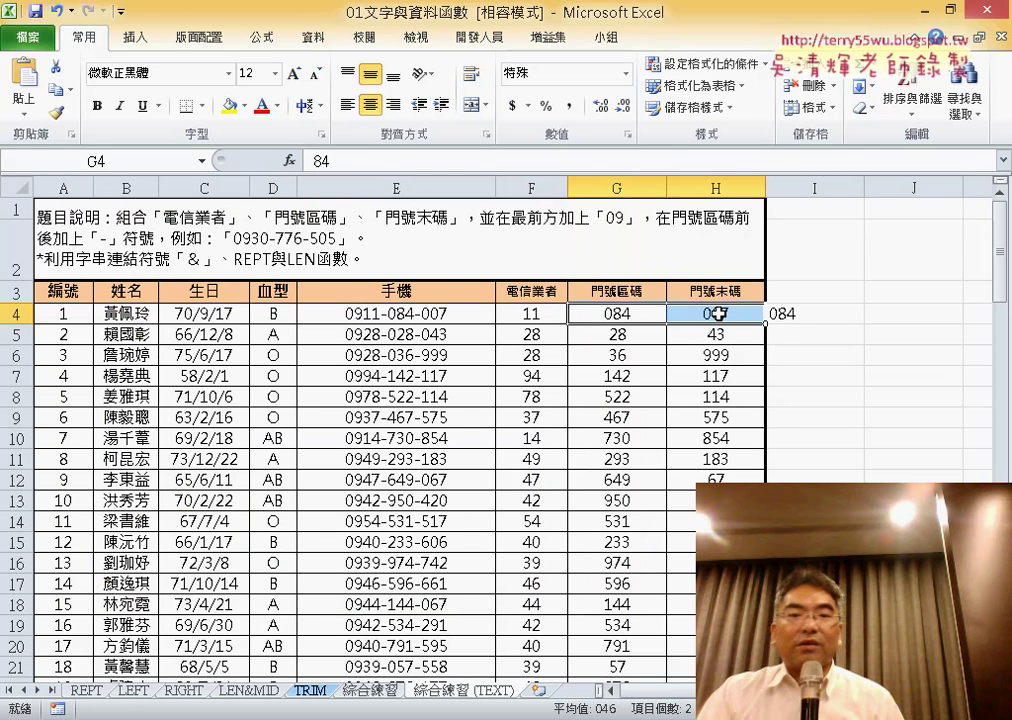
right_click(718, 315)
click(800, 610)
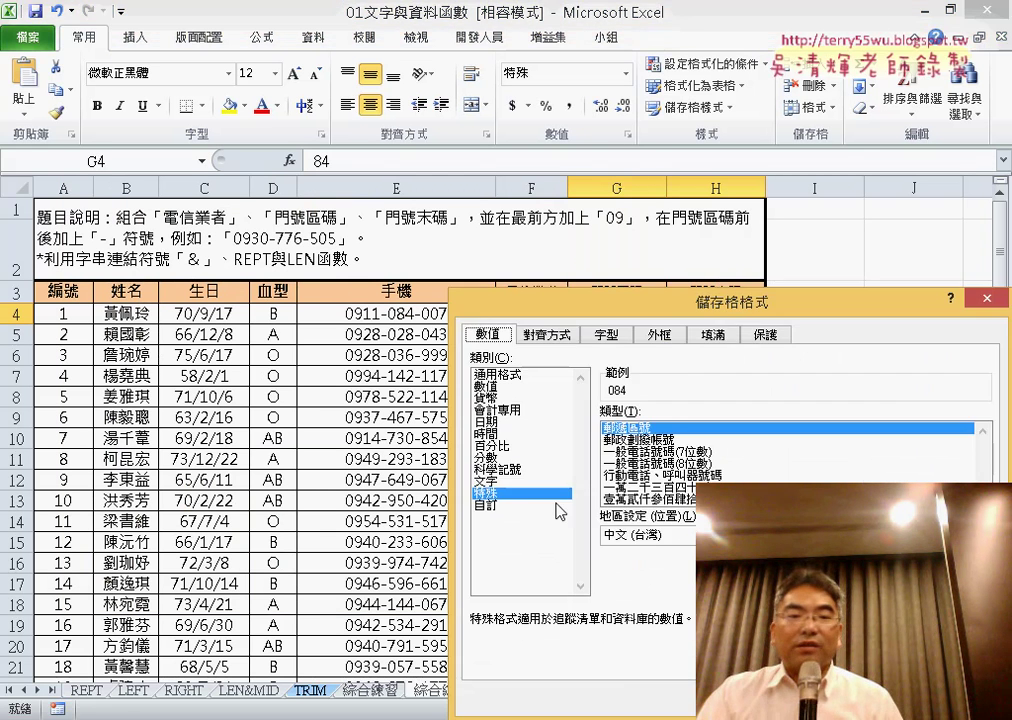
click(488, 506)
drag(628, 428, 592, 426)
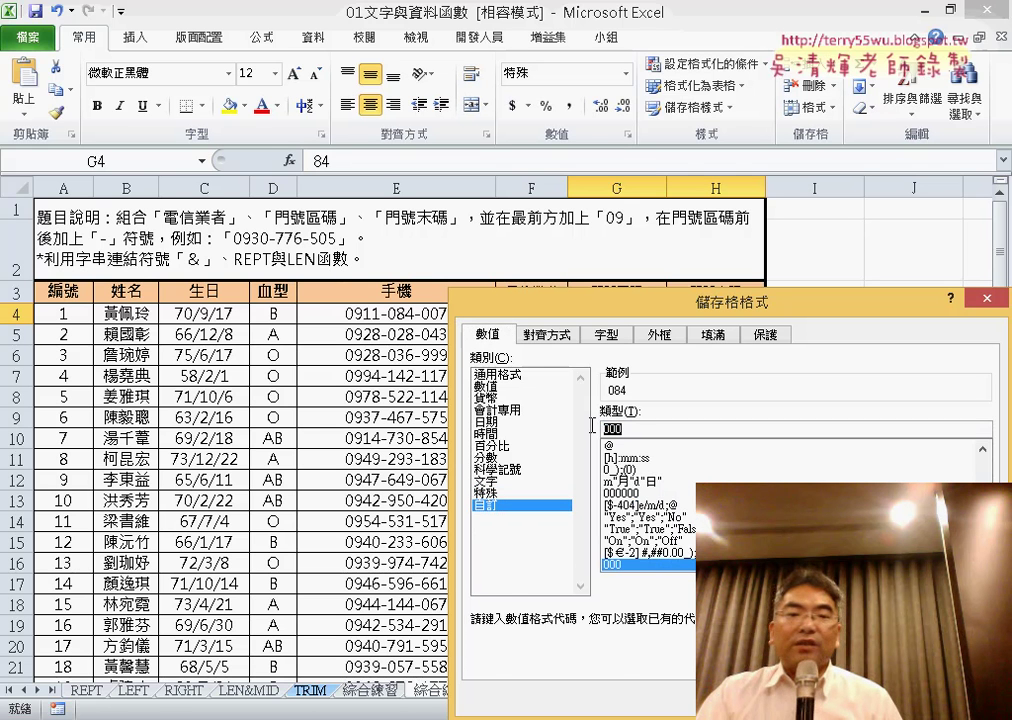
key(Return)
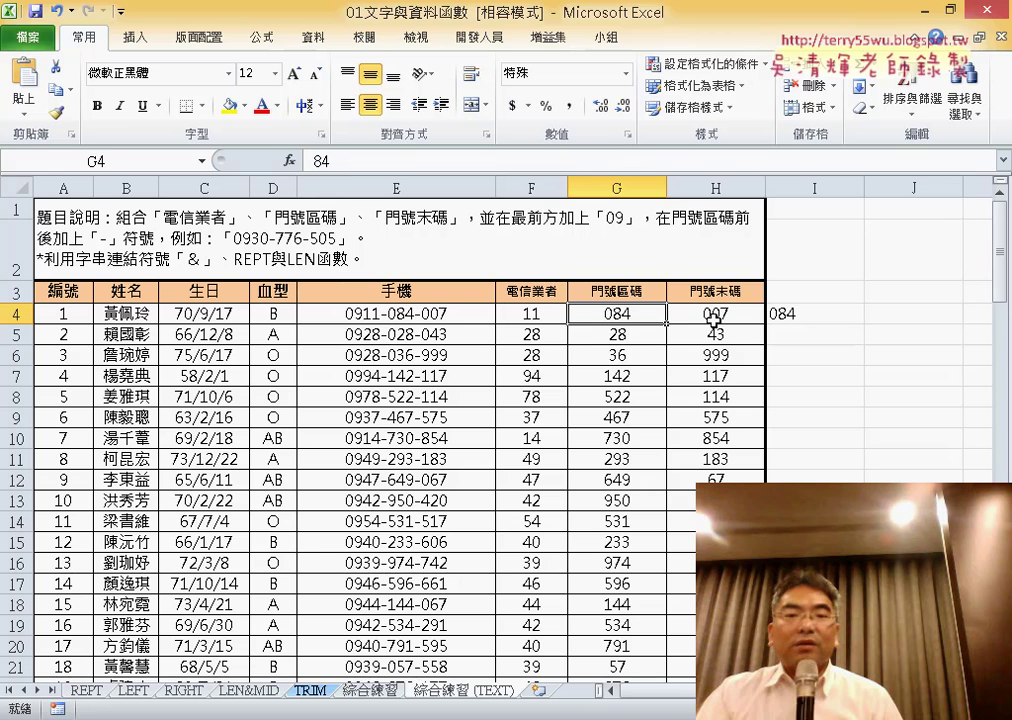
click(731, 315)
click(815, 314)
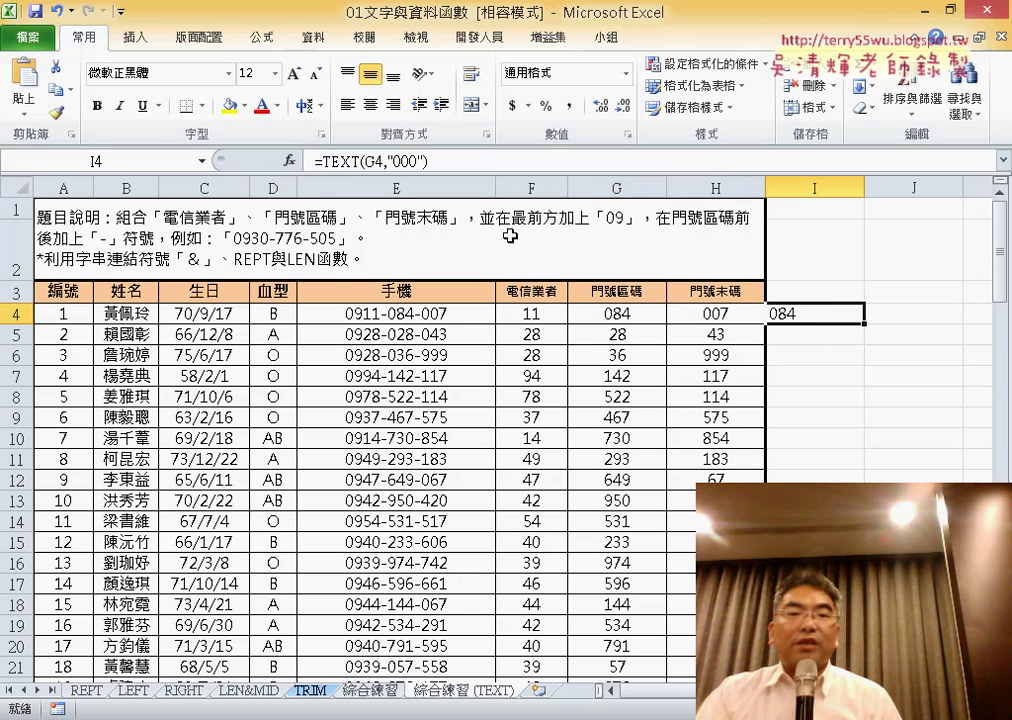
click(350, 165)
click(289, 160)
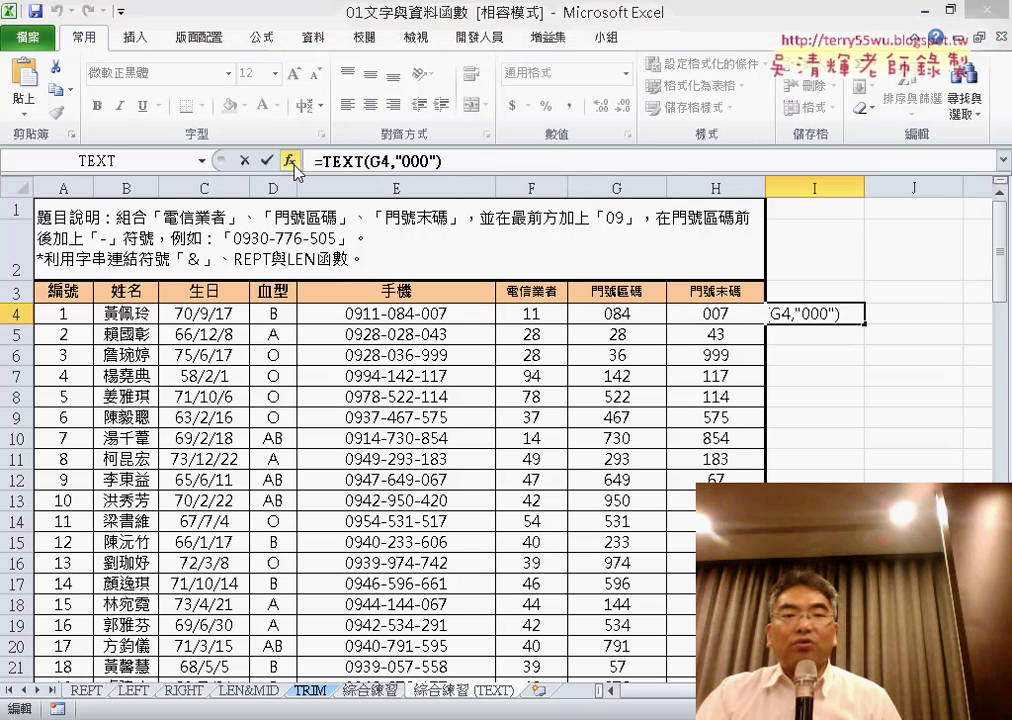
click(368, 474)
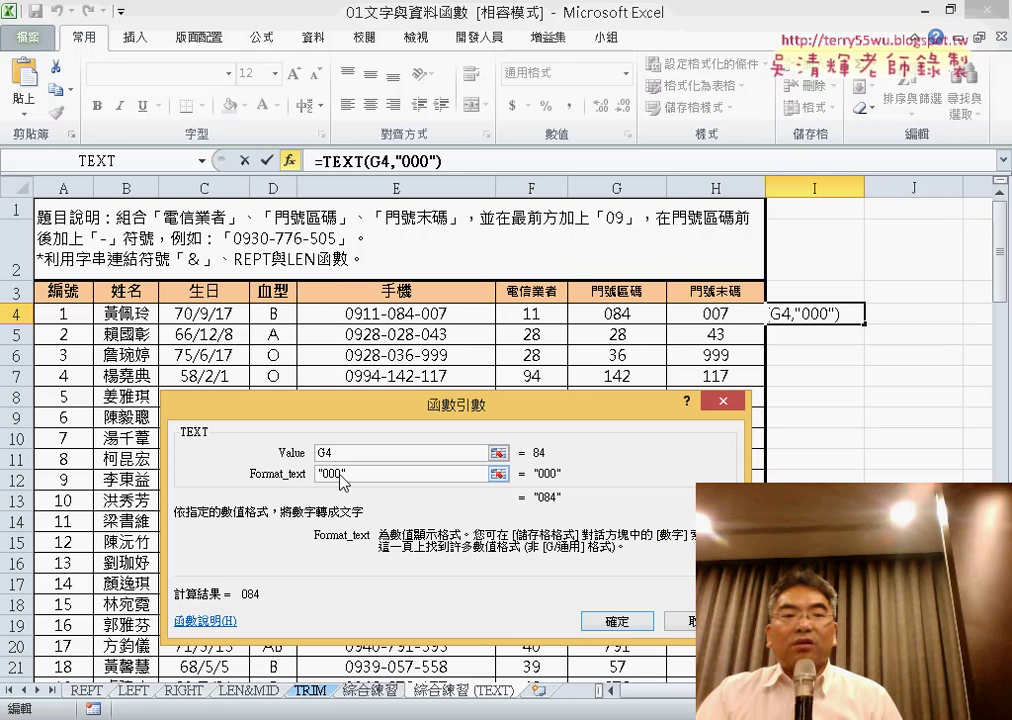
double_click(368, 474)
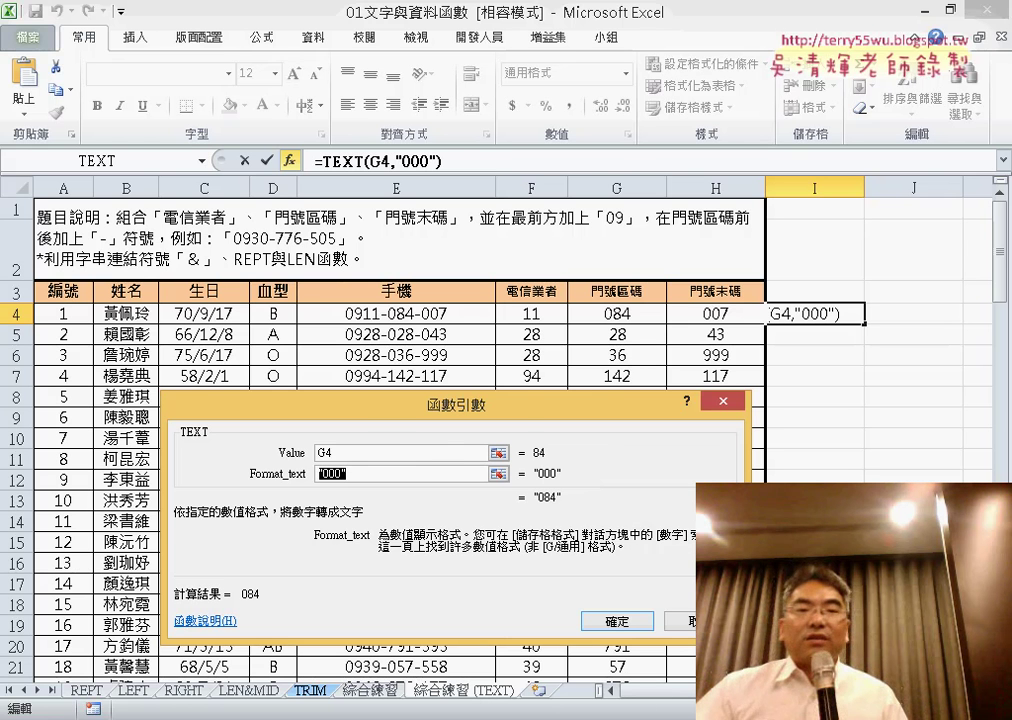
click(684, 625)
click(425, 315)
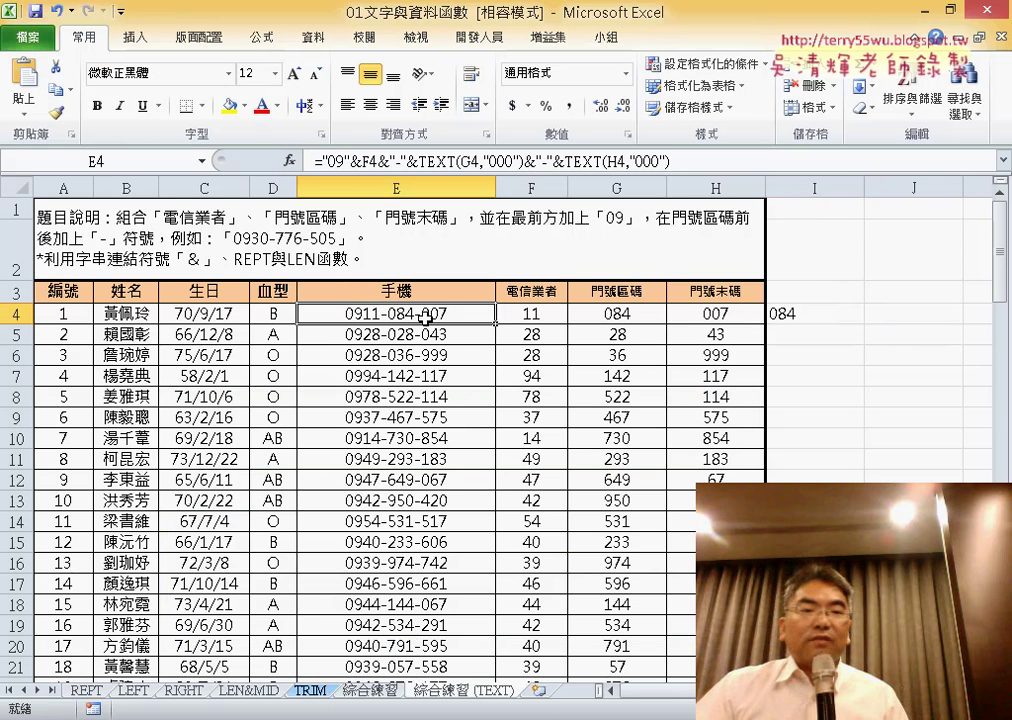